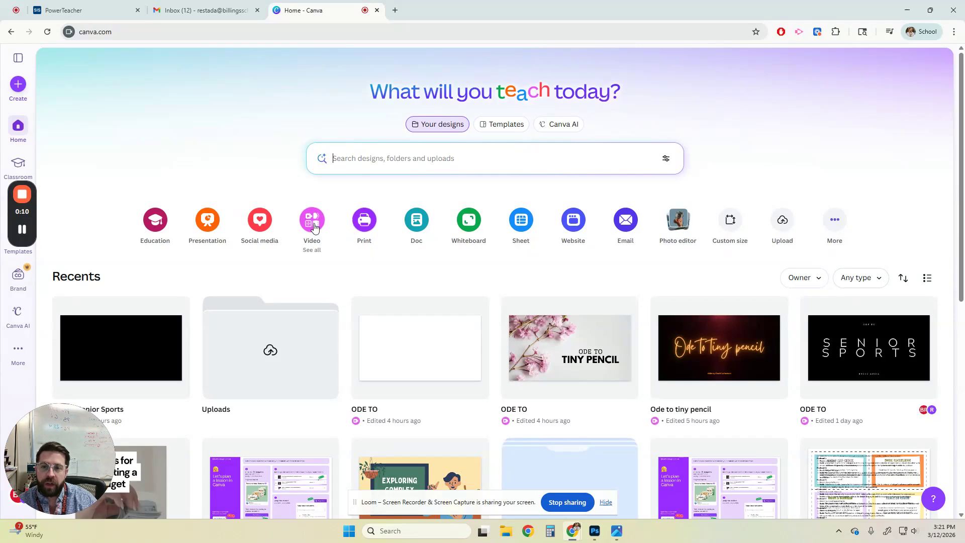
# - Create a blank YouTube Video design and apply the Nature Travel Youtube Video Intro template
pyautogui.click(313, 221)
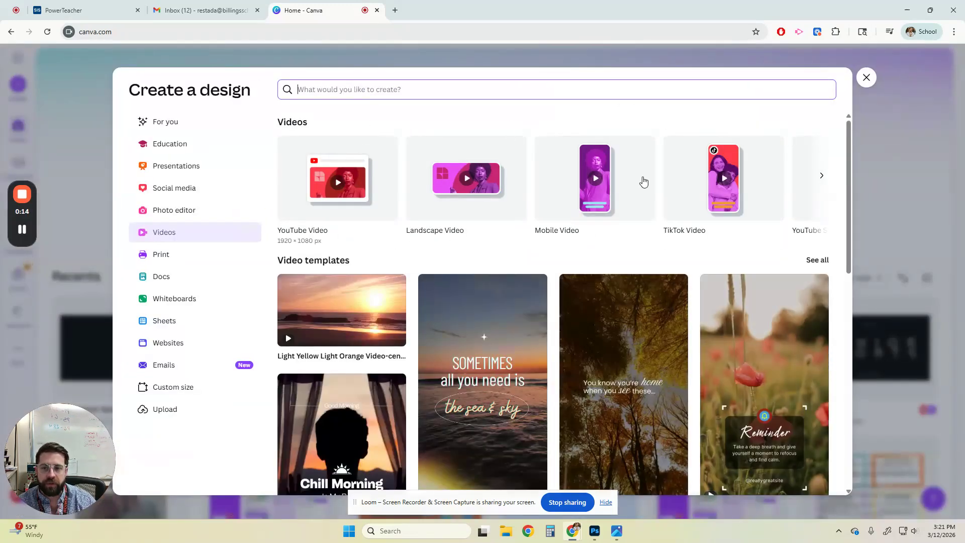
pyautogui.click(332, 194)
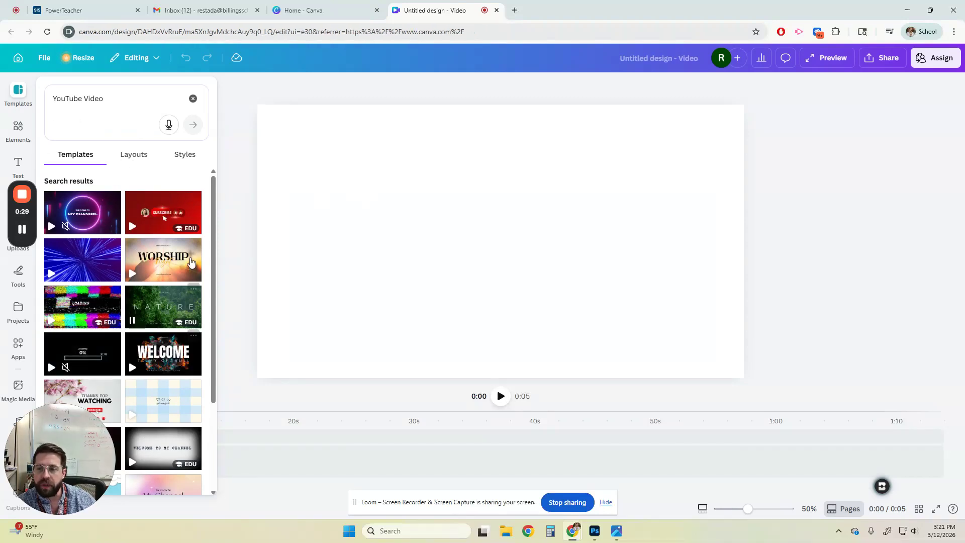
pyautogui.scroll(-2, 190, 428)
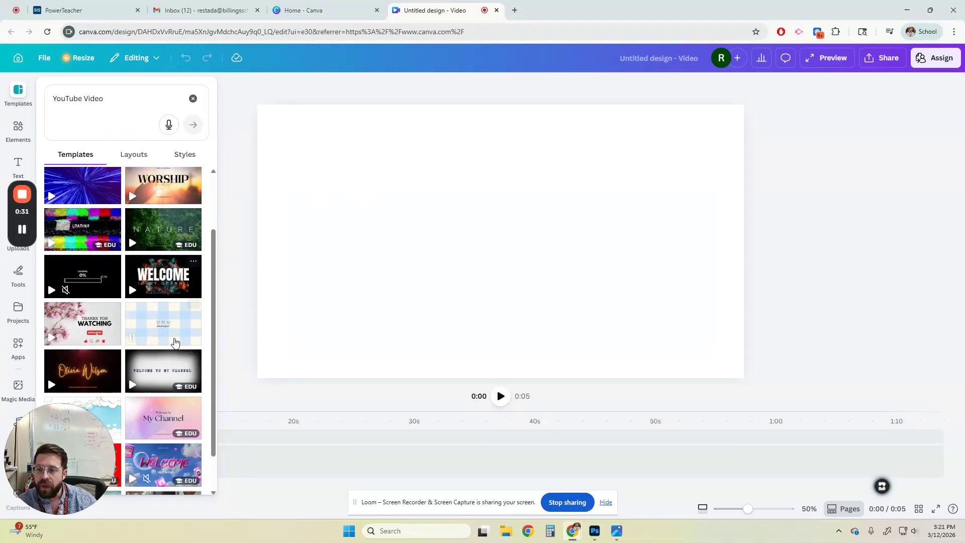
pyautogui.click(170, 211)
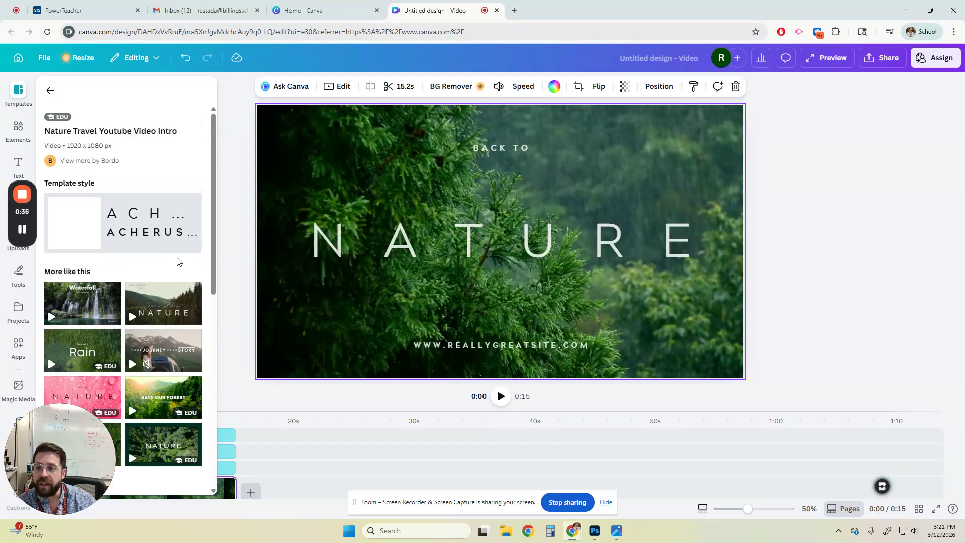
# - Add the "The World Is Wide" page from the Green and White Natural Travel Intro Video template to the video
pyautogui.scroll(-4, 126, 274)
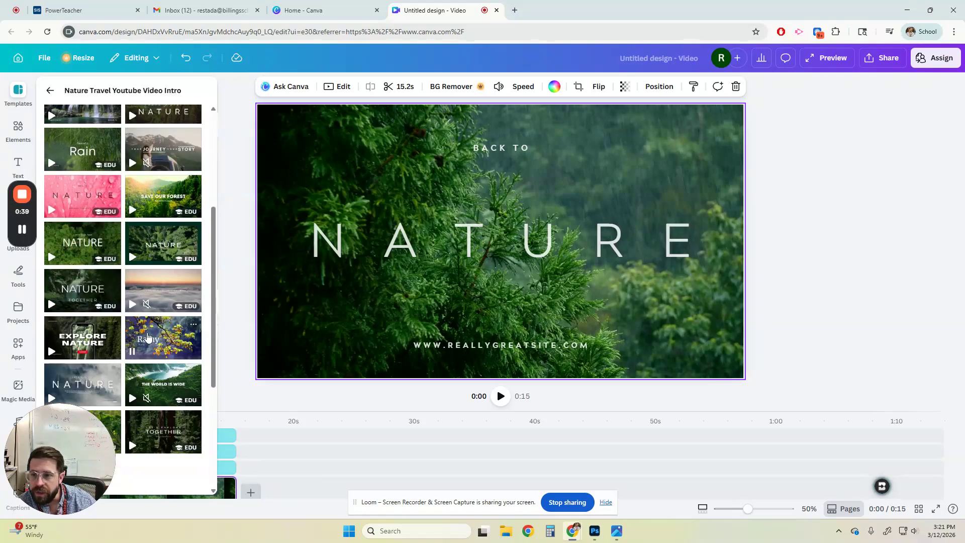
pyautogui.scroll(-2, 146, 325)
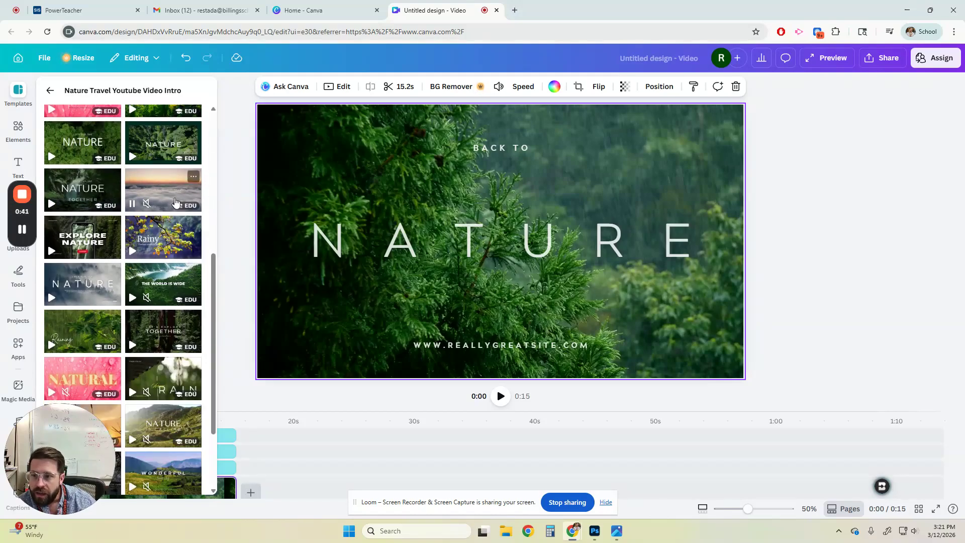
pyautogui.click(168, 289)
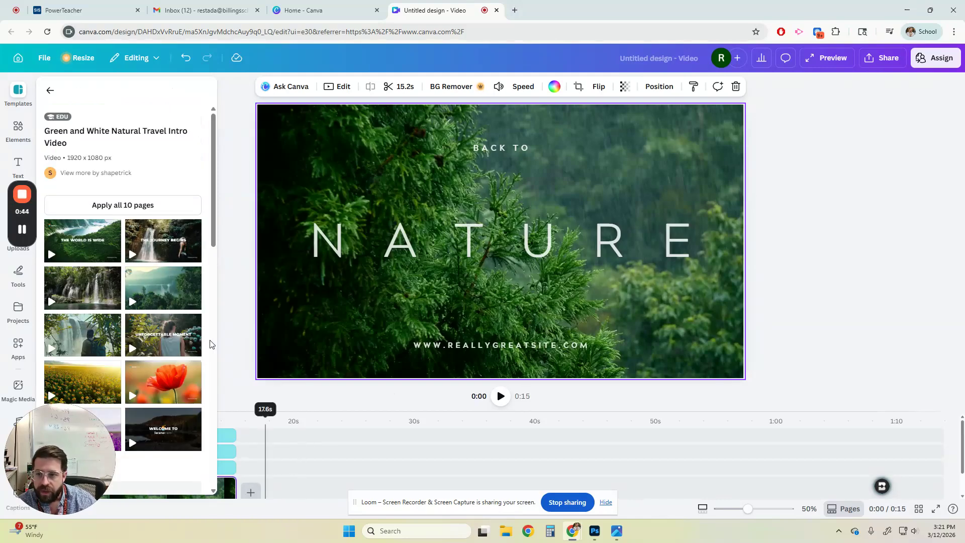
pyautogui.click(61, 224)
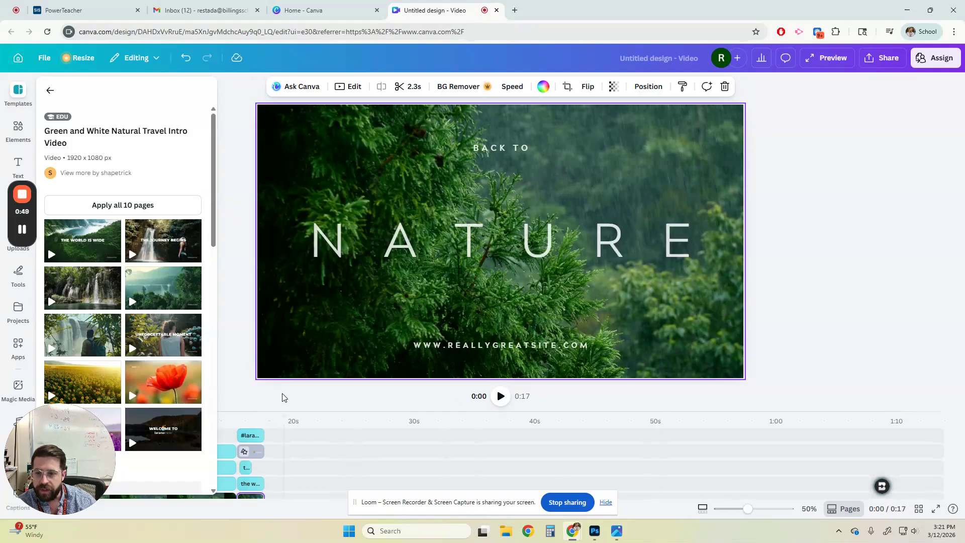
pyautogui.click(265, 392)
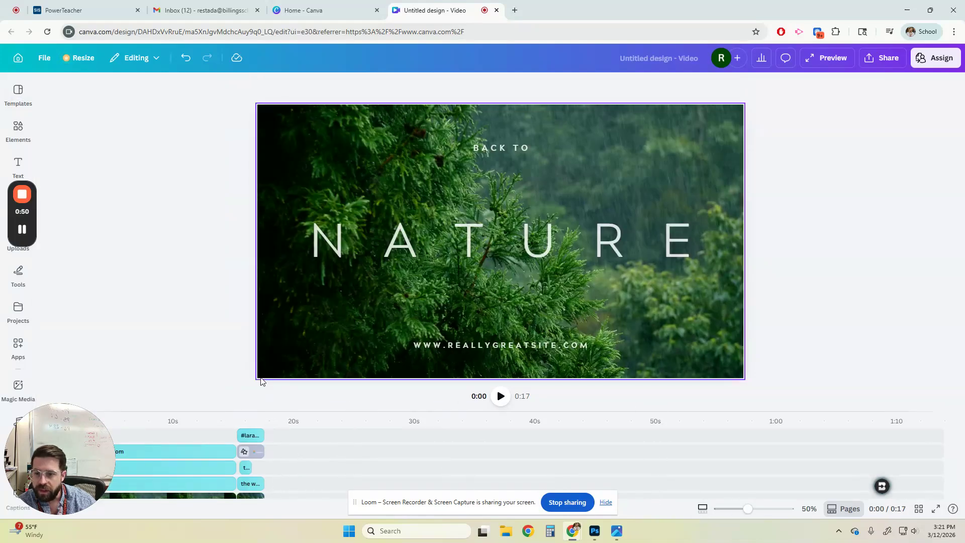
# - Enlarge the timeline area until all text layers and video clips are shown
pyautogui.click(265, 409)
pyautogui.moveTo(265, 410); pyautogui.dragTo(204, 302)
pyautogui.scroll(-2, 191, 408)
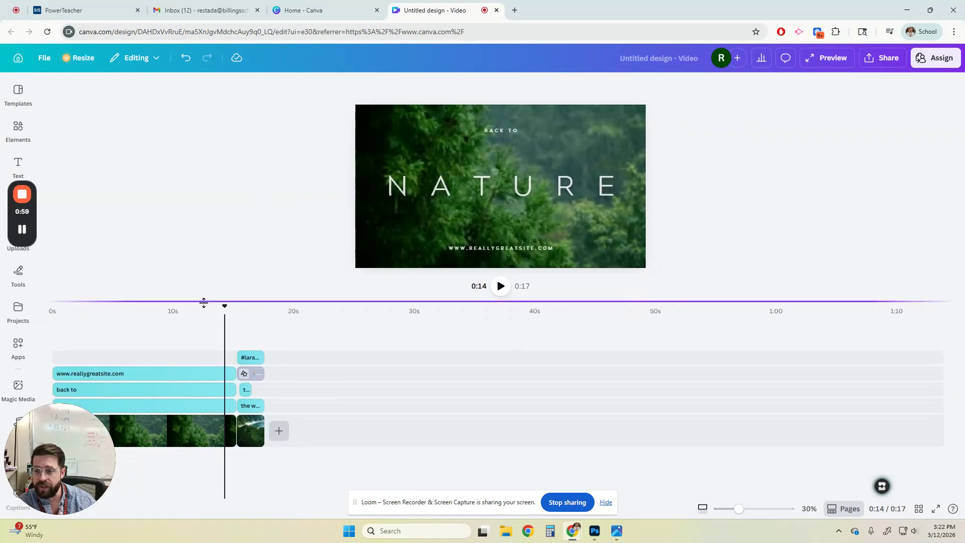
pyautogui.moveTo(51, 461); pyautogui.dragTo(102, 203)
# - Delete the three text layers above the nature clip in the timeline
pyautogui.click(144, 373)
pyautogui.click(109, 381)
pyautogui.moveTo(98, 352); pyautogui.dragTo(132, 443)
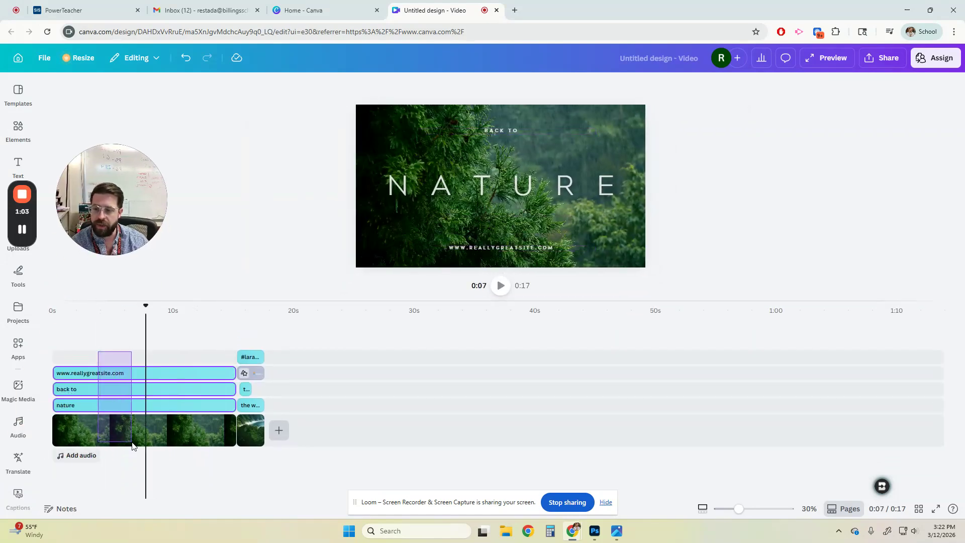
pyautogui.moveTo(122, 385); pyautogui.dragTo(131, 441)
pyautogui.moveTo(84, 345); pyautogui.dragTo(172, 443)
pyautogui.press('Delete')
# - Delete the 15.2 s nature clip and move the remaining text and logo layers to the start of the timeline
pyautogui.click(207, 433)
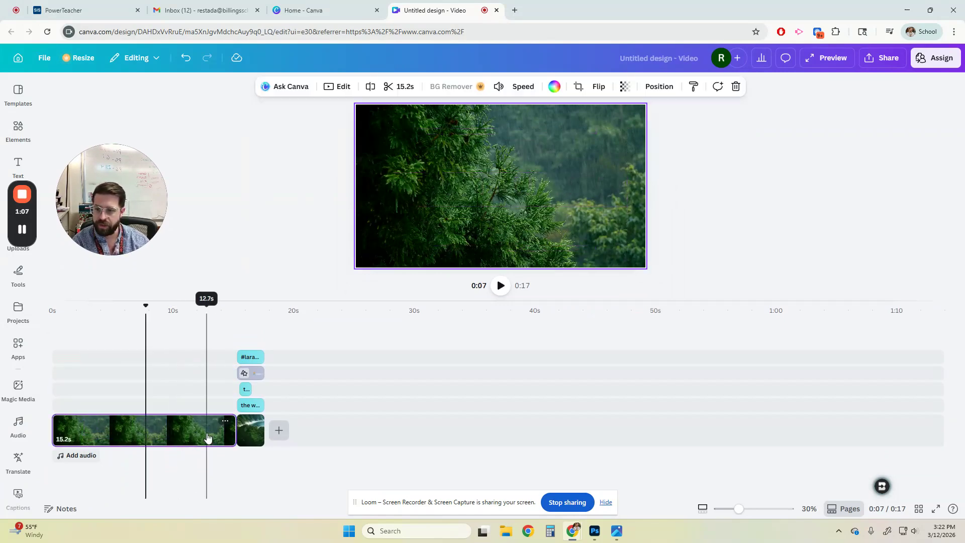
pyautogui.press('Delete')
pyautogui.moveTo(308, 410); pyautogui.dragTo(49, 362)
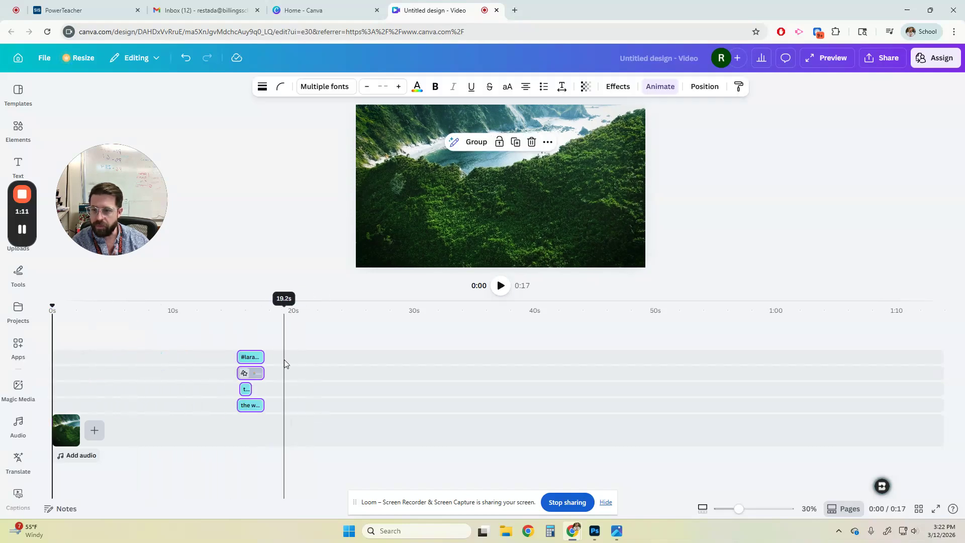
pyautogui.moveTo(251, 357); pyautogui.dragTo(72, 361)
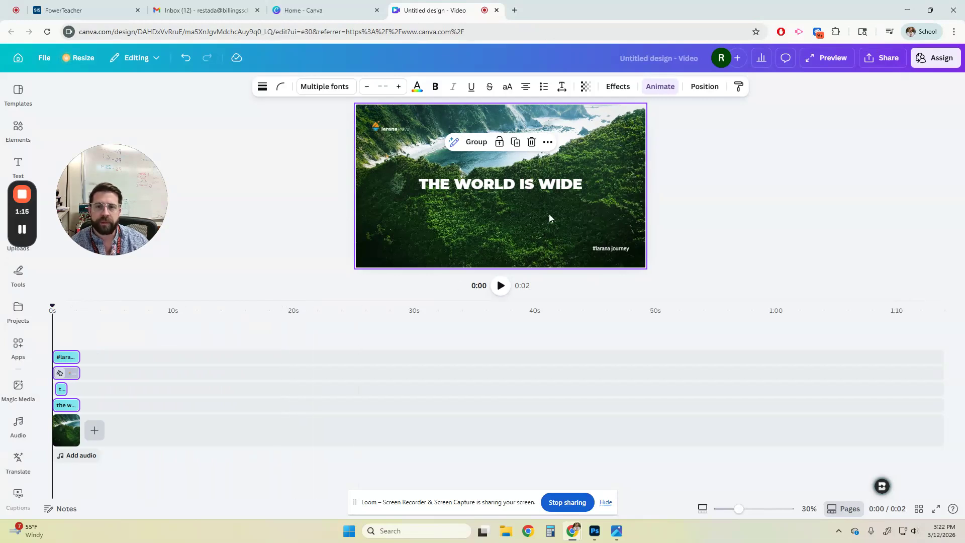
# - Delete the larana logo from the intro and change its title to "SENIOR HIGH SPORTS"
pyautogui.click(393, 129)
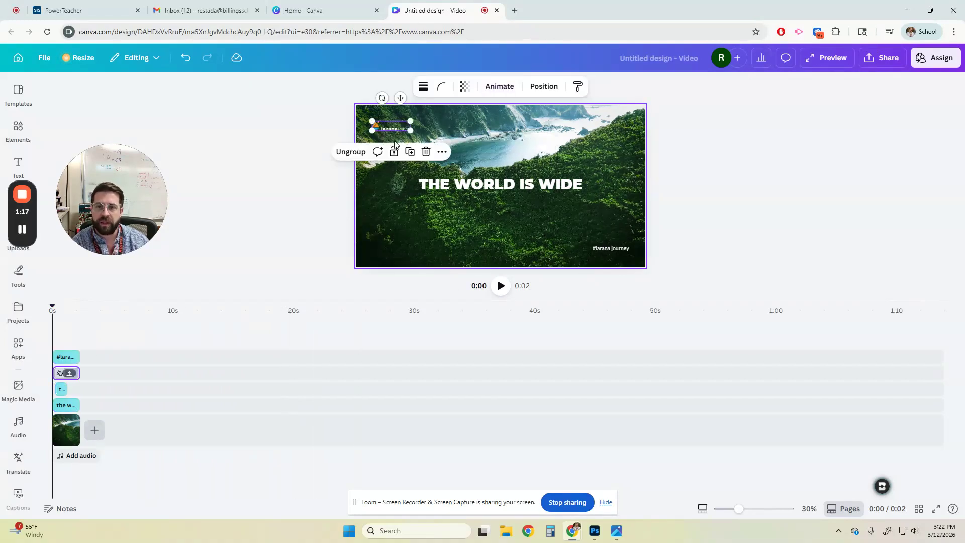
pyautogui.press('Delete')
pyautogui.click(499, 187)
pyautogui.click(498, 185)
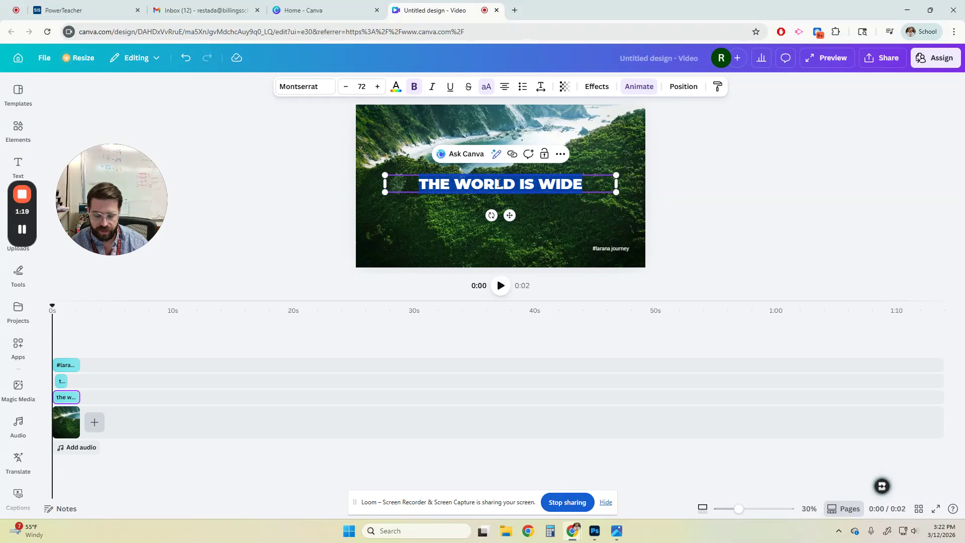
pyautogui.write('SENIOR')
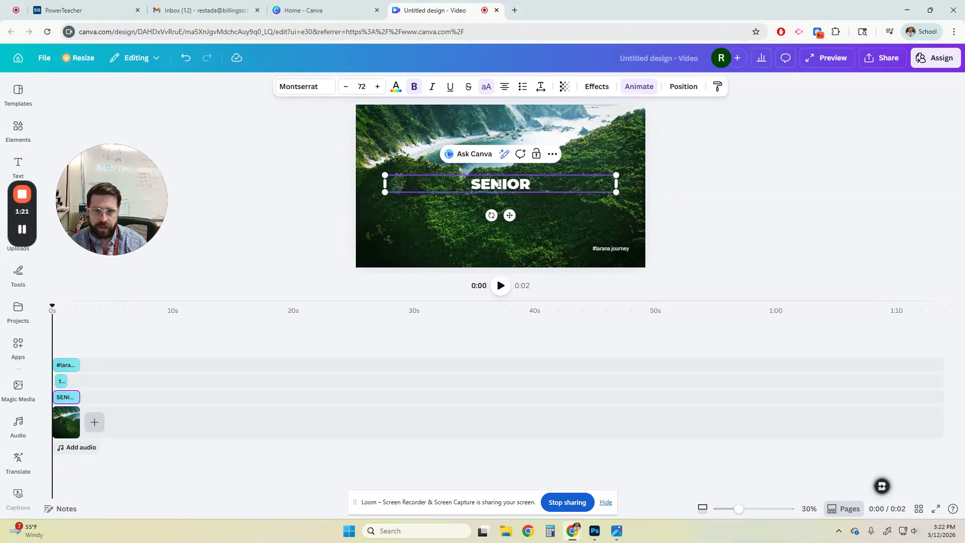
pyautogui.write(' HIGH SPORTS')
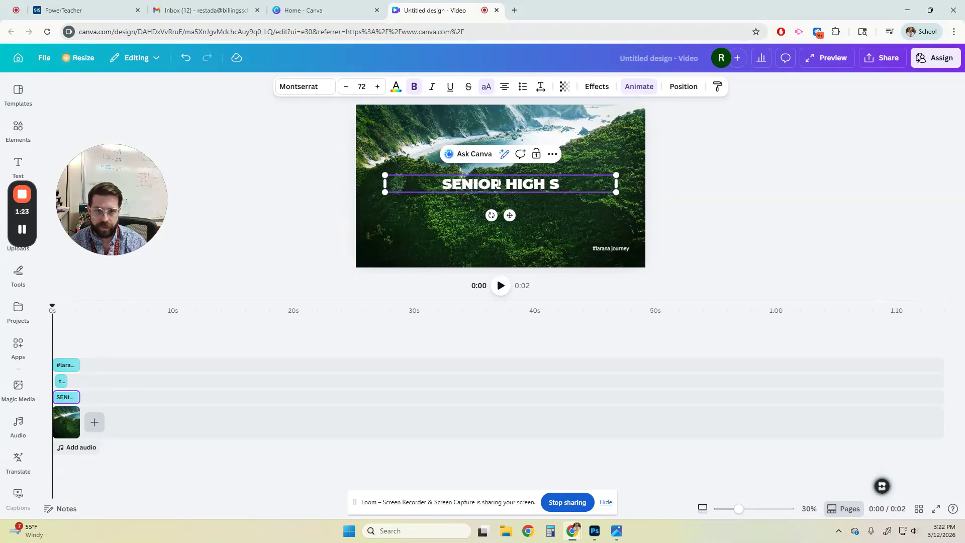
# - Replace the corner hashtag with "#GoBRONCS" and play the intro
pyautogui.doubleClick(611, 250)
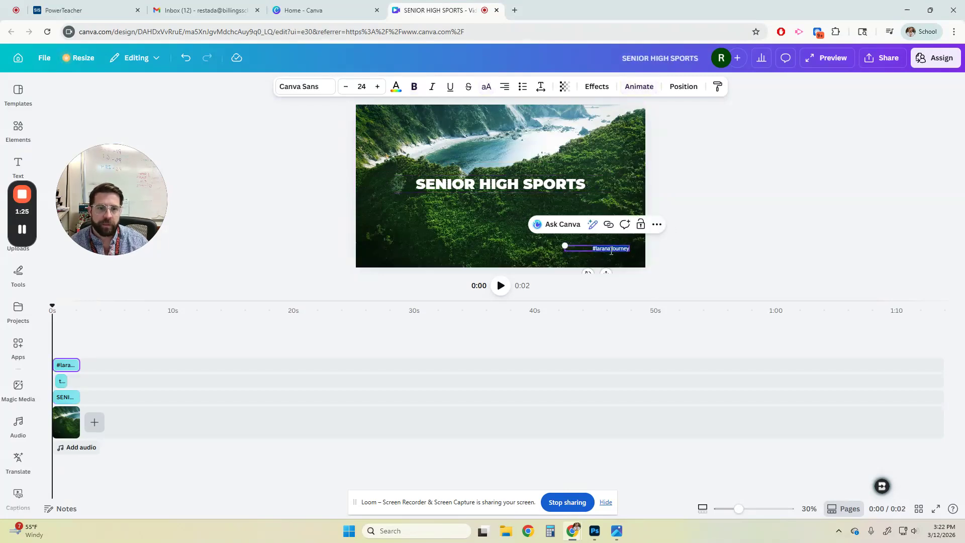
pyautogui.write('#GoBRONCS')
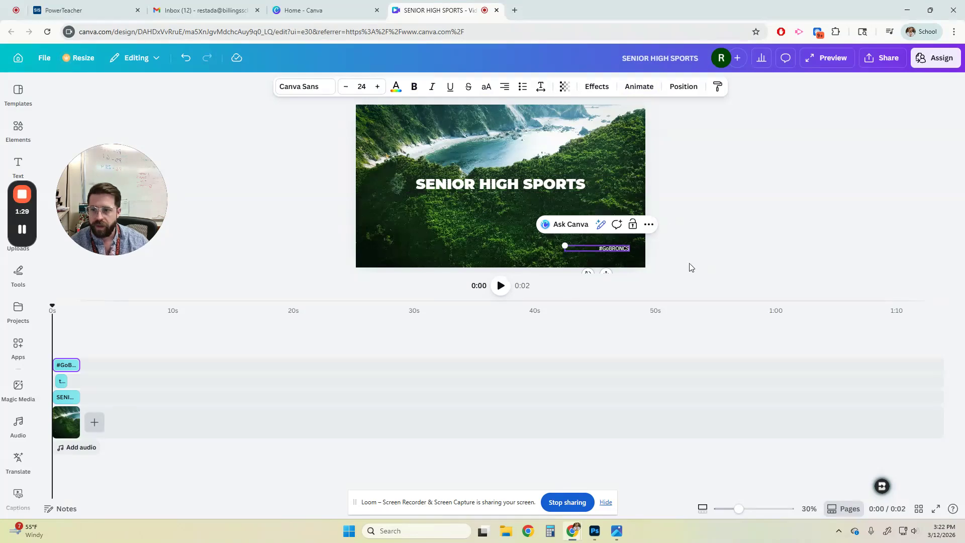
pyautogui.click(501, 286)
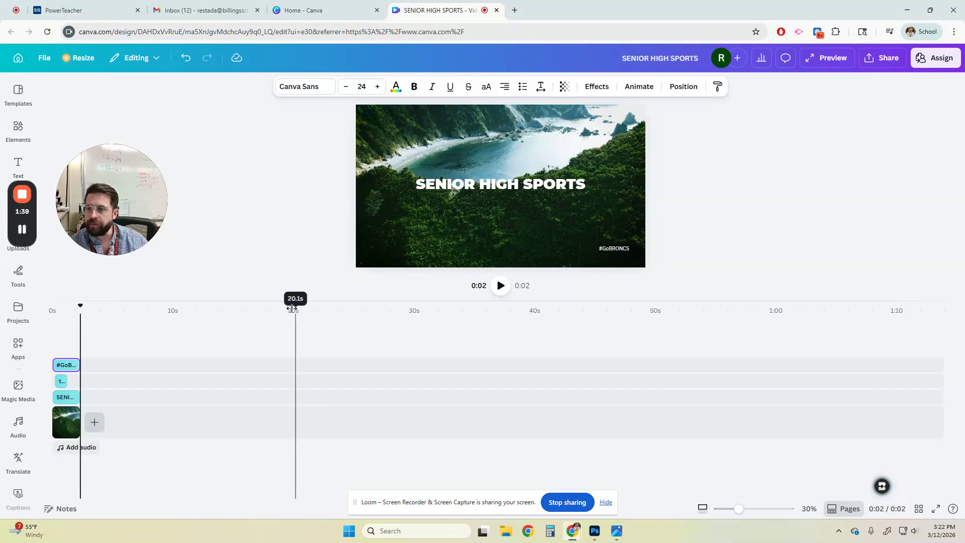
# - Open the library of uploaded media
pyautogui.moveTo(22, 213); pyautogui.dragTo(200, 122)
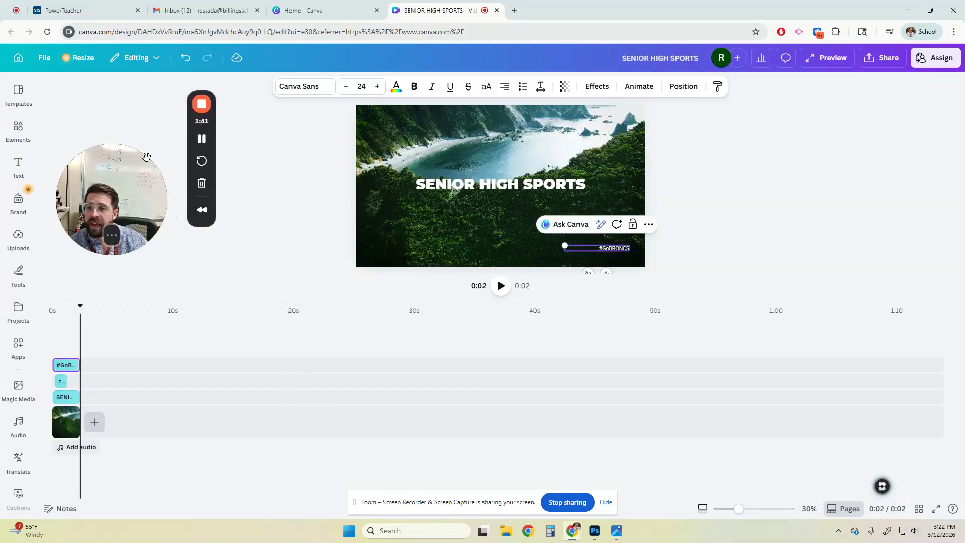
pyautogui.click(18, 240)
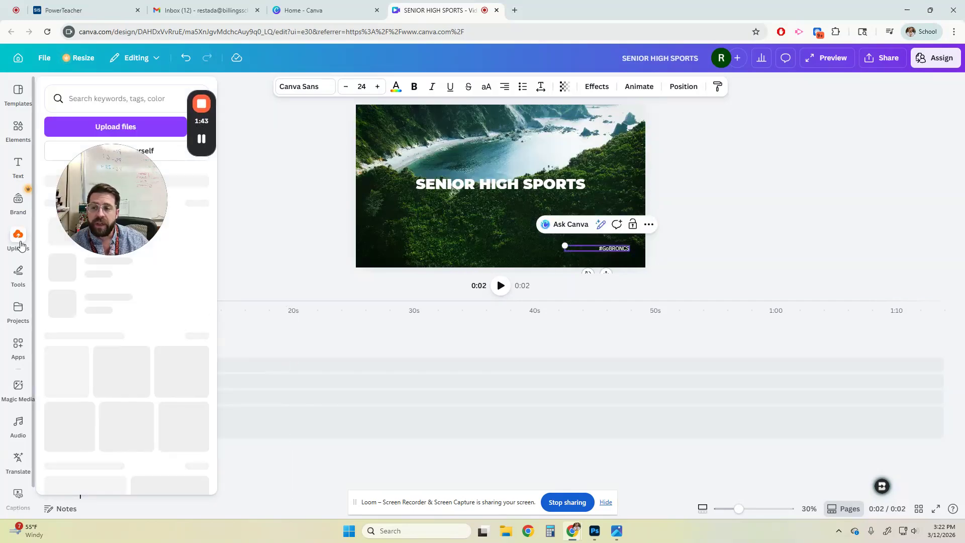
pyautogui.moveTo(105, 196); pyautogui.dragTo(276, 107)
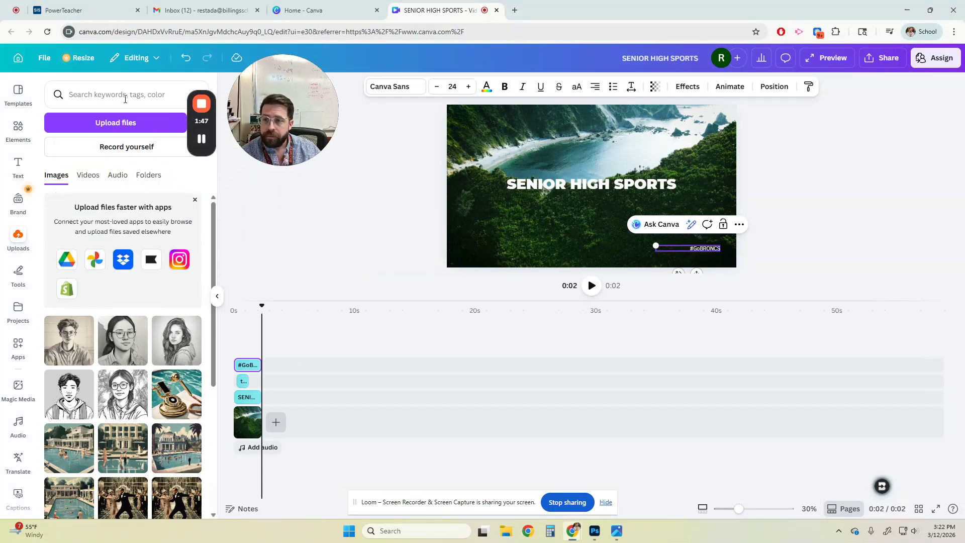
pyautogui.click(135, 127)
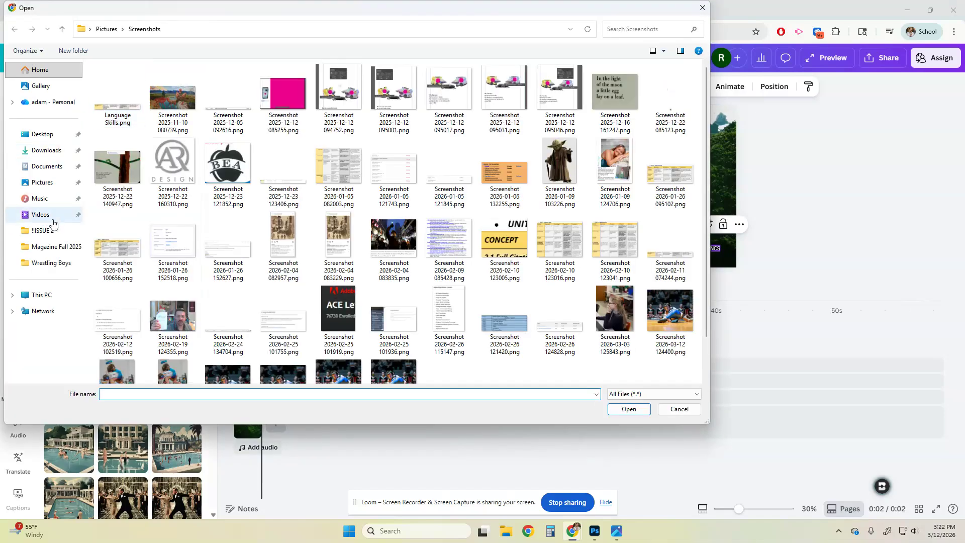
pyautogui.click(50, 104)
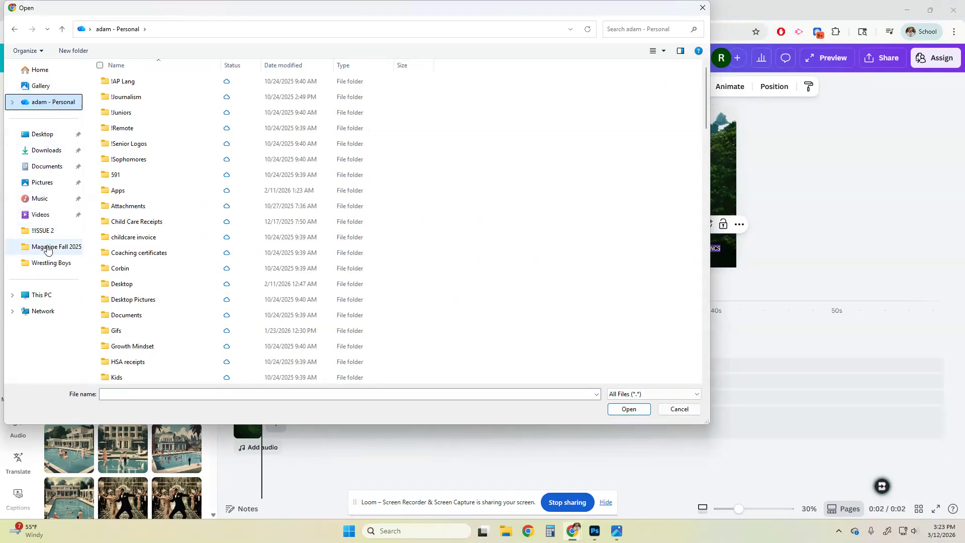
pyautogui.click(42, 295)
pyautogui.doubleClick(163, 126)
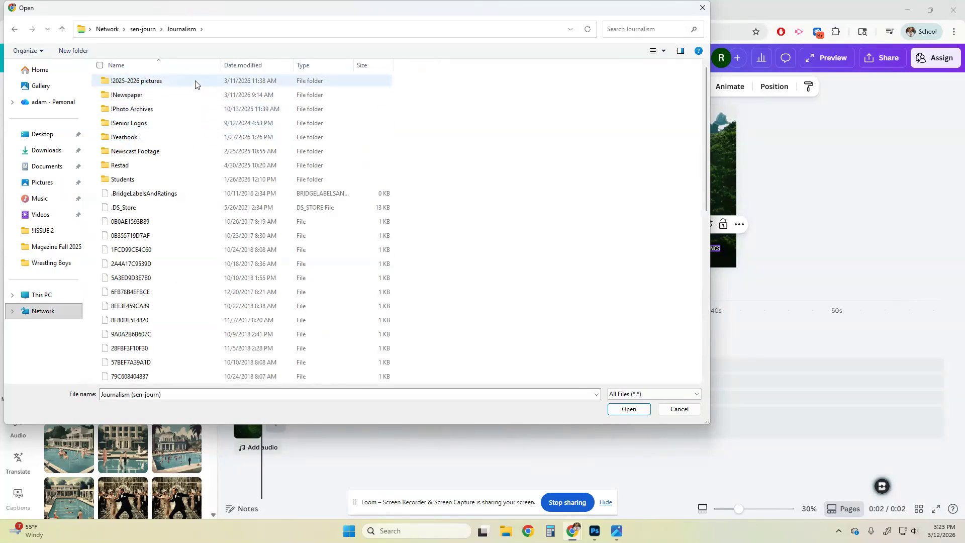
pyautogui.doubleClick(161, 95)
pyautogui.doubleClick(146, 194)
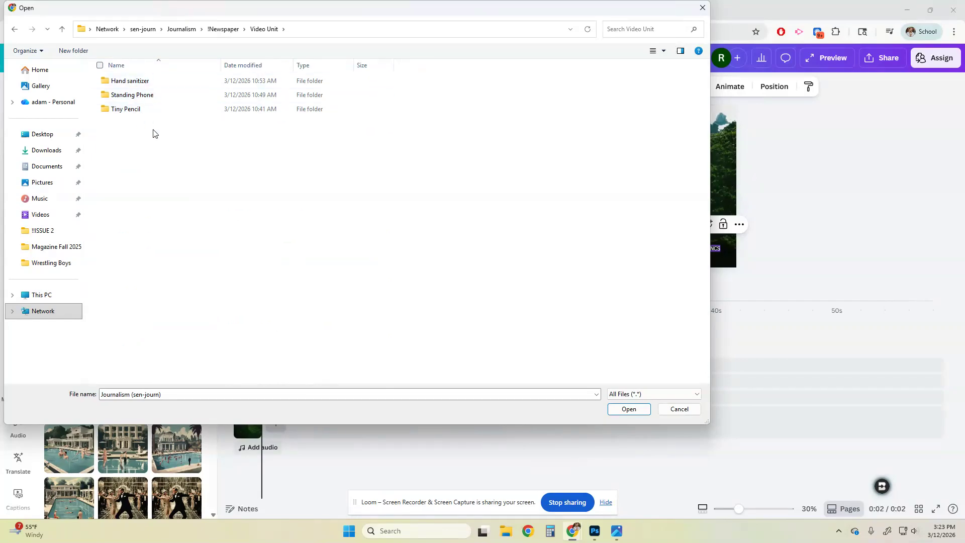
pyautogui.click(701, 8)
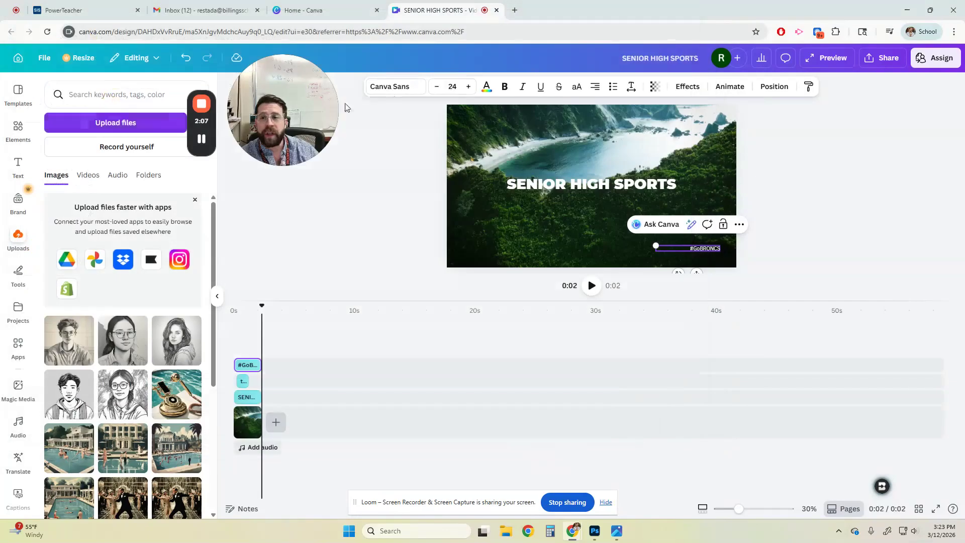
# - Add the uploaded 10.8 s and 7.6 s banner clips after the intro, and insert the 17.1 s trophy clip directly behind the intro
pyautogui.click(86, 177)
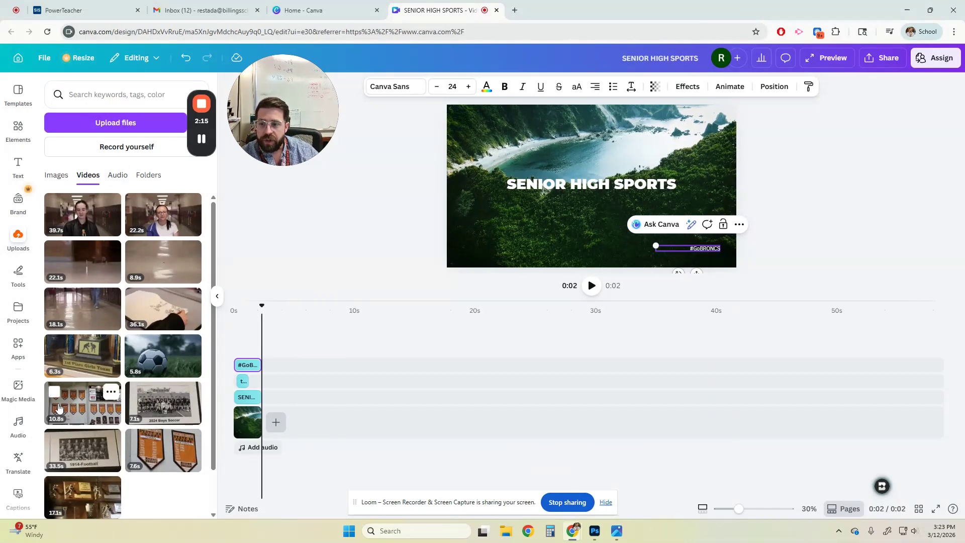
pyautogui.moveTo(59, 409); pyautogui.dragTo(287, 423)
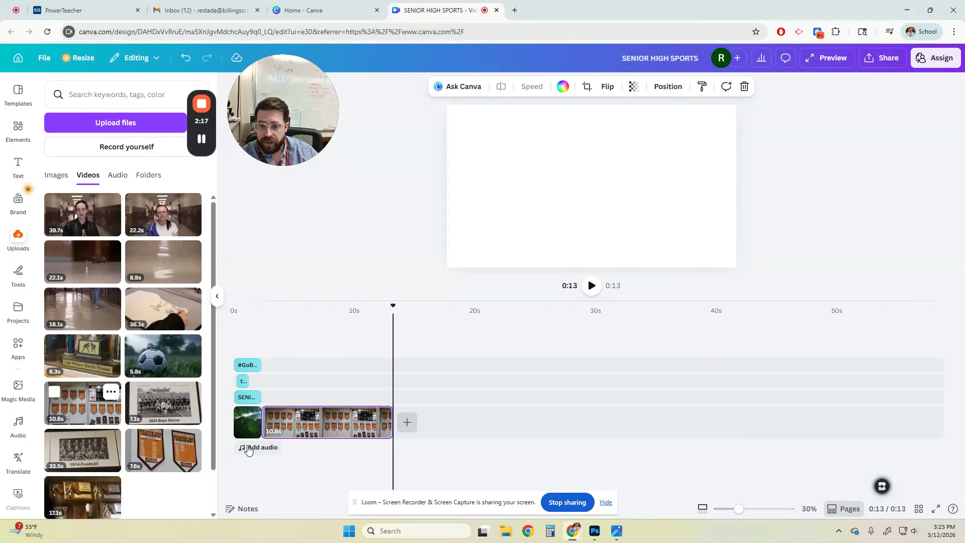
pyautogui.moveTo(167, 456); pyautogui.dragTo(424, 420)
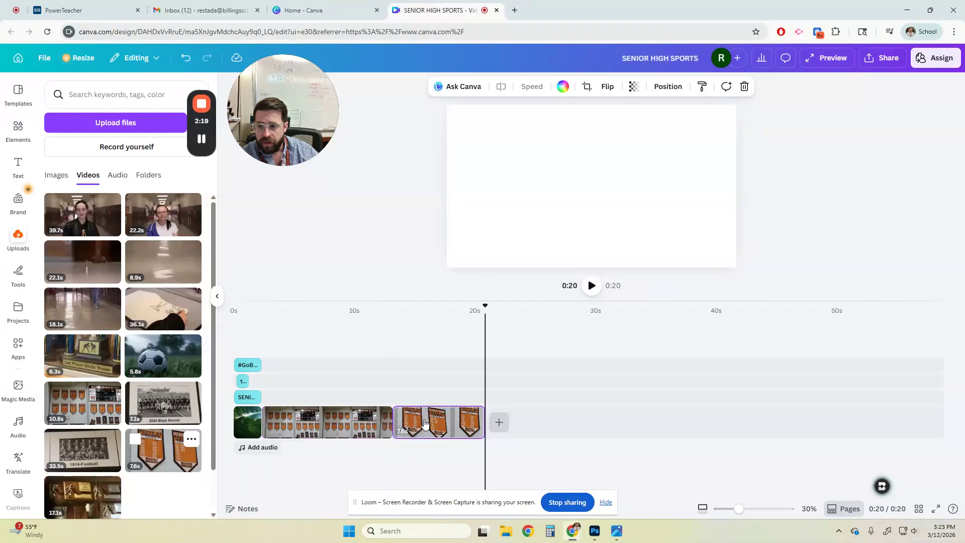
pyautogui.moveTo(100, 490); pyautogui.dragTo(277, 430)
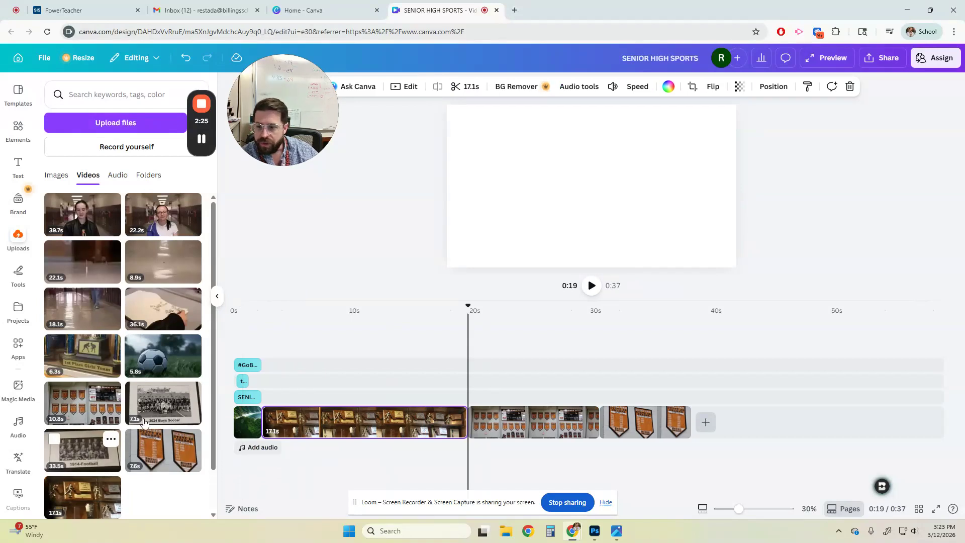
# - Append the 7.1 s 2024 Boys Soccer clip and the 33.5 s 1914-Football clip to the end of the timeline
pyautogui.moveTo(200, 405); pyautogui.dragTo(734, 425)
pyautogui.moveTo(82, 450); pyautogui.dragTo(799, 420)
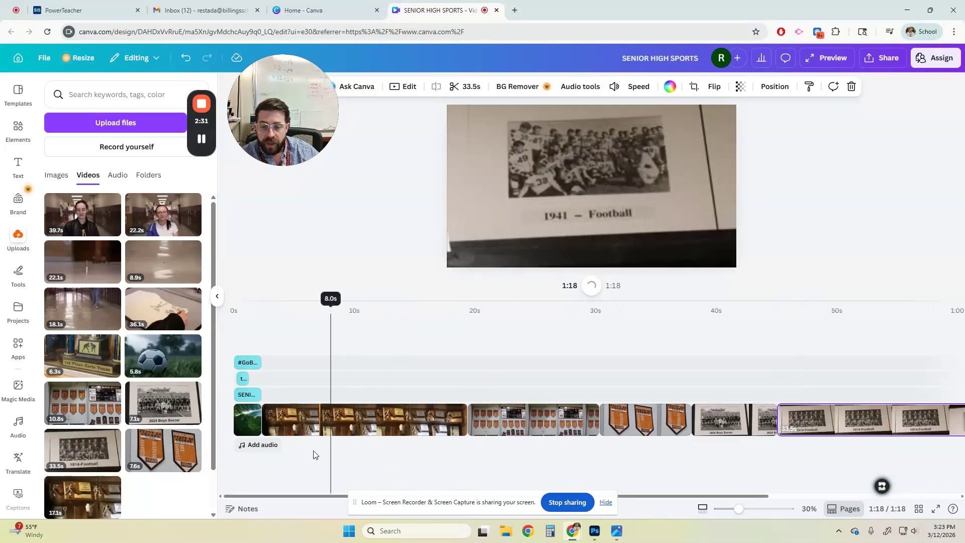
pyautogui.hscroll(10, 678, 466)
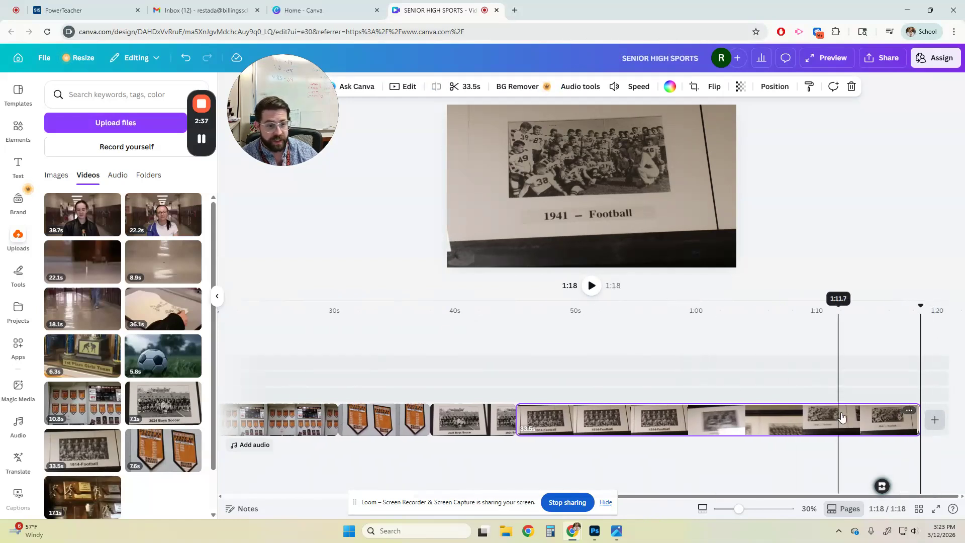
# - Shorten the 1914-Football clip at the end of the timeline to about 4.7 s
pyautogui.moveTo(912, 419); pyautogui.dragTo(576, 425)
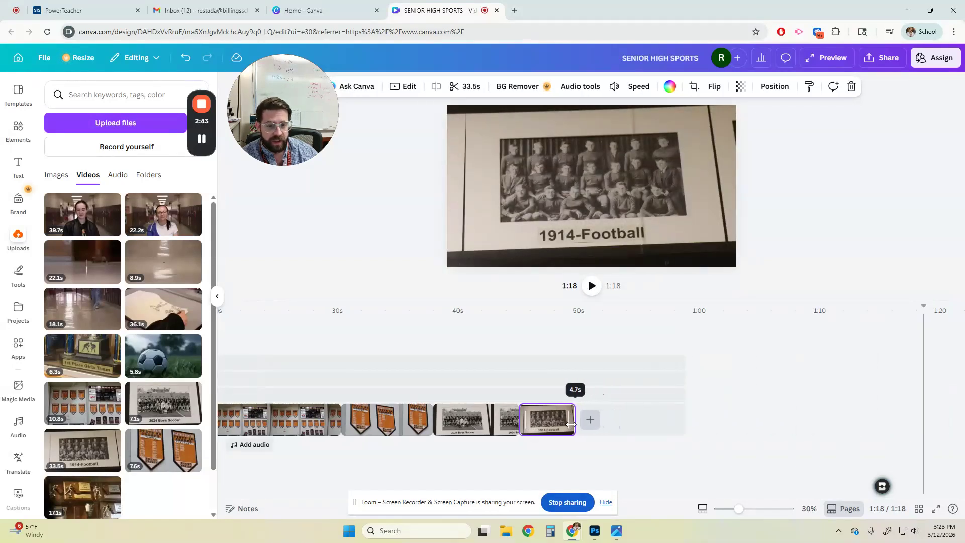
# - Try trimming the end of the trophy shelf clip to 9.4 s, and extend it back to its full 17.1 s
pyautogui.click(388, 422)
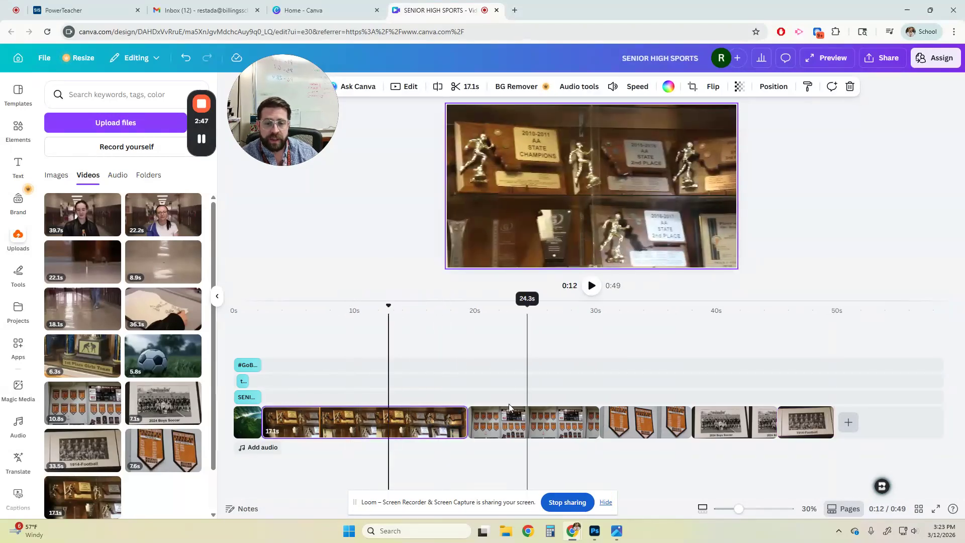
pyautogui.moveTo(459, 422); pyautogui.dragTo(374, 423)
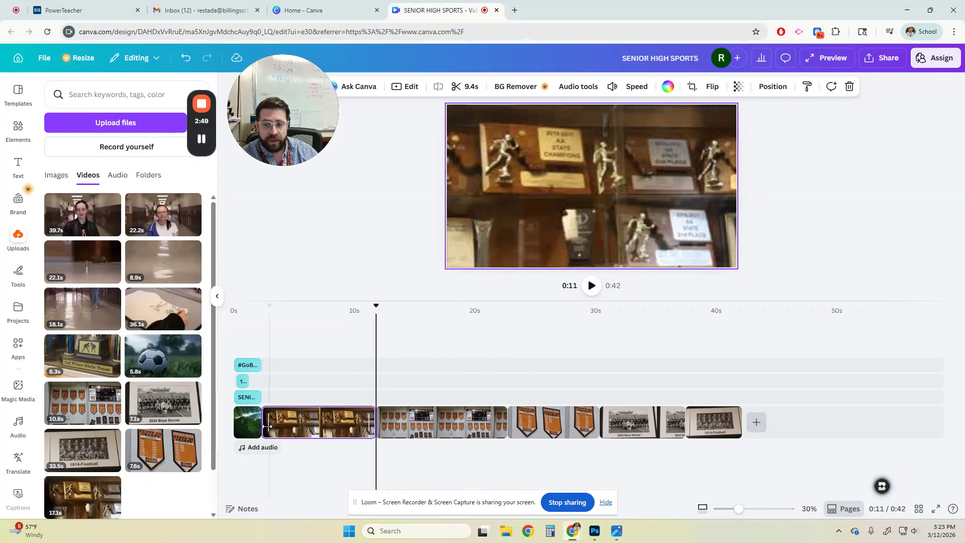
pyautogui.moveTo(264, 423)
pyautogui.mouseDown()
pyautogui.moveTo(284, 424)
pyautogui.moveTo(262, 423)
pyautogui.mouseUp()
pyautogui.click(314, 423)
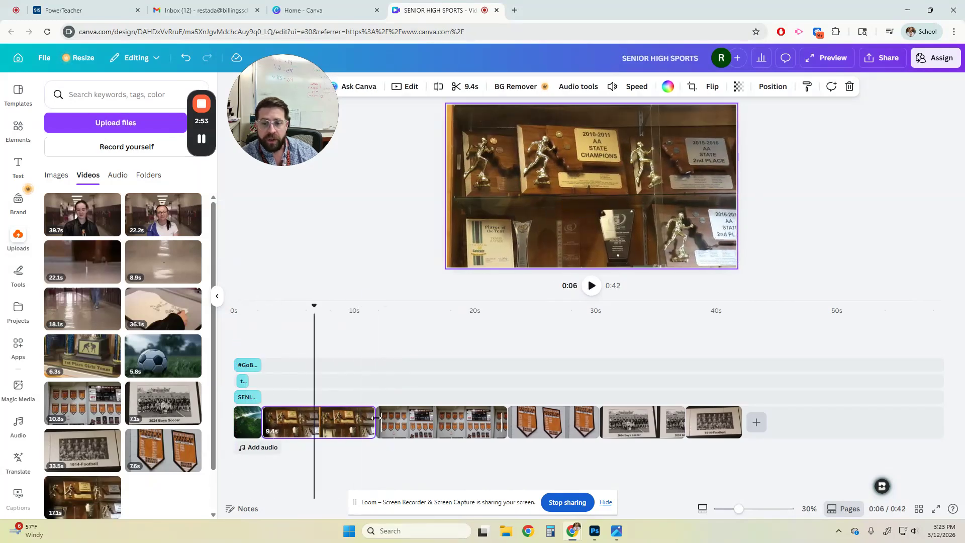
pyautogui.moveTo(427, 423); pyautogui.dragTo(466, 423)
# - Split the trophy shelf clip at 0:09 and delete its second part
pyautogui.click(350, 426)
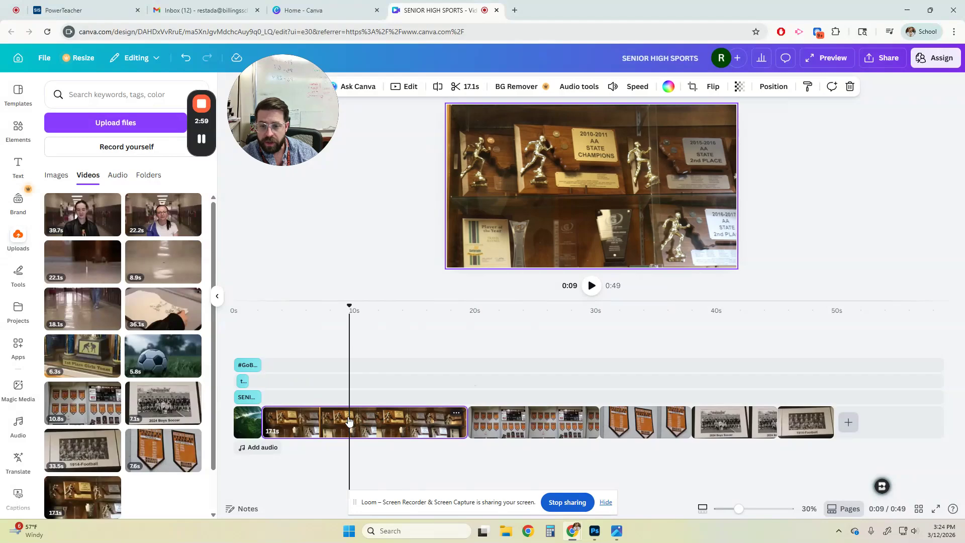
pyautogui.rightClick(351, 425)
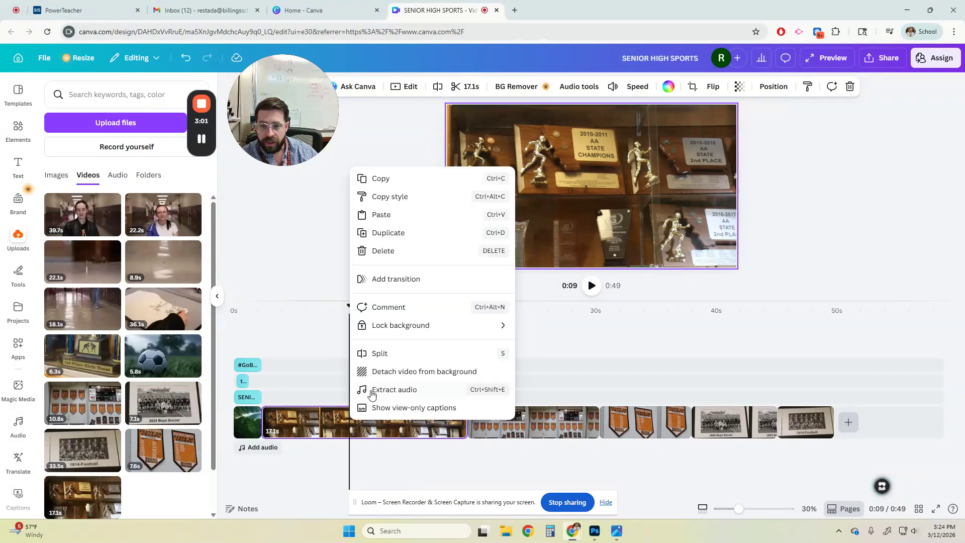
pyautogui.click(392, 353)
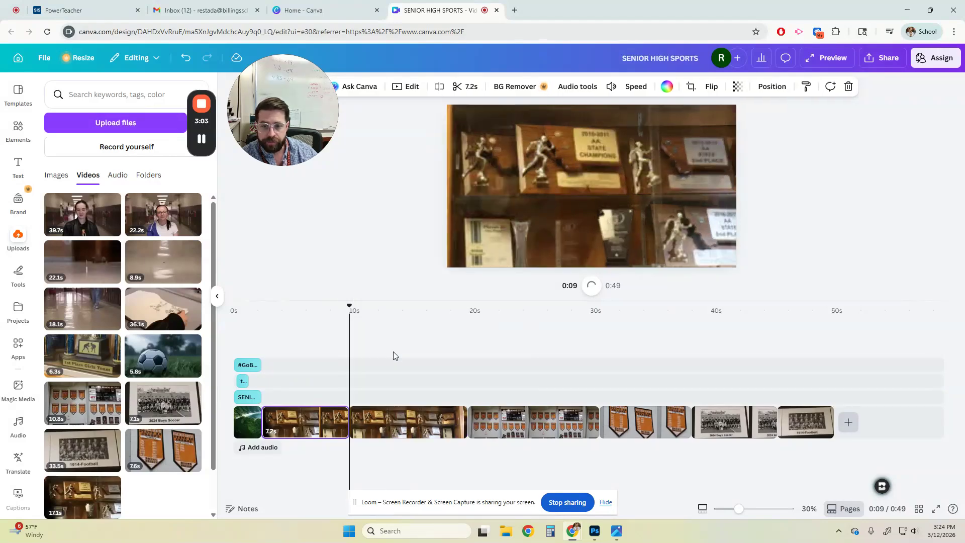
pyautogui.click(398, 418)
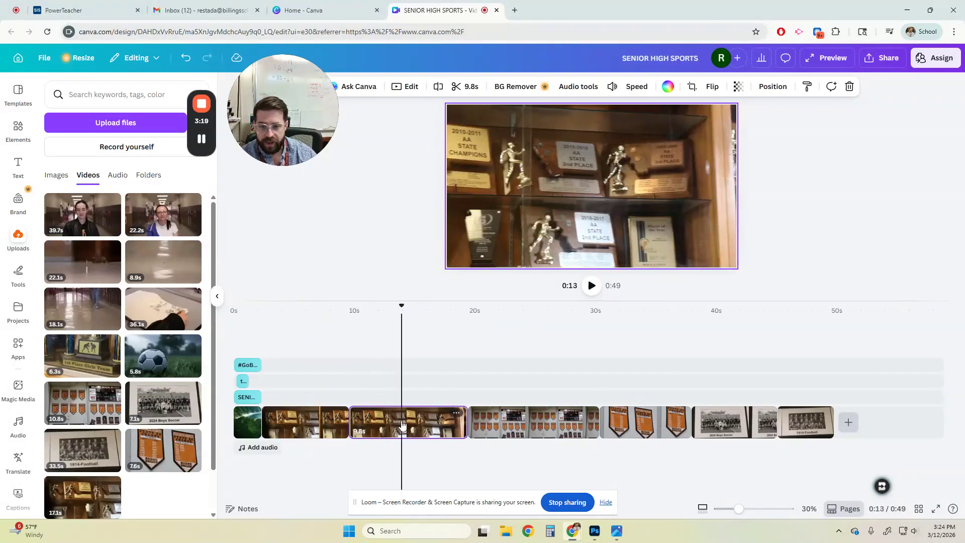
pyautogui.press('Delete')
# - Shorten the trophy shelf clip to 5.3 s, the banner wall clip to 5.1 s, the close-up banner clip, and the 2024 Boys Soccer clip to 5.5 s
pyautogui.moveTo(342, 420); pyautogui.dragTo(320, 425)
pyautogui.click(372, 428)
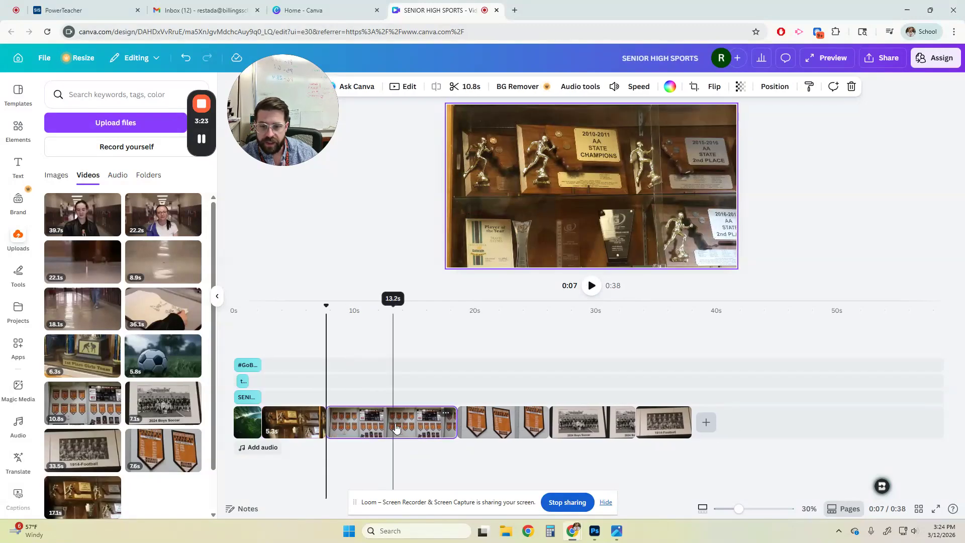
pyautogui.moveTo(455, 421); pyautogui.dragTo(388, 420)
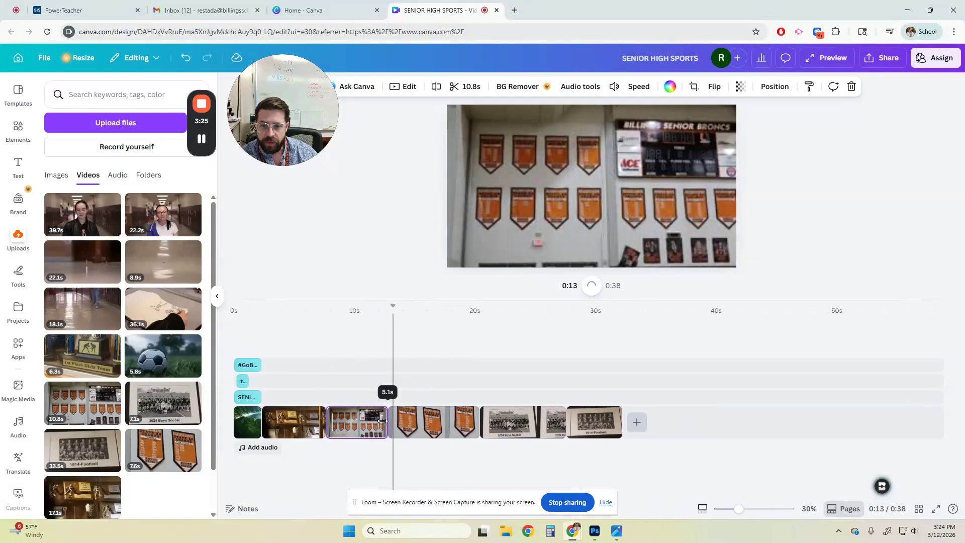
pyautogui.moveTo(476, 417); pyautogui.dragTo(440, 420)
pyautogui.click(474, 422)
pyautogui.moveTo(528, 427); pyautogui.dragTo(493, 424)
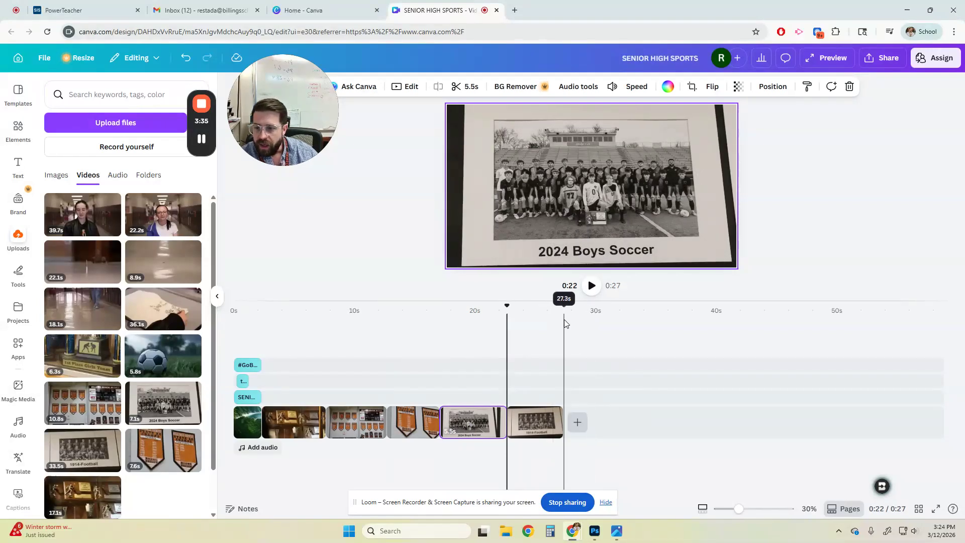
# - Append the uploaded 6.3 s "1st Place Girls Team" trophy clip and trim it to about 4.8 s
pyautogui.moveTo(82, 355); pyautogui.dragTo(566, 432)
pyautogui.moveTo(635, 419); pyautogui.dragTo(623, 419)
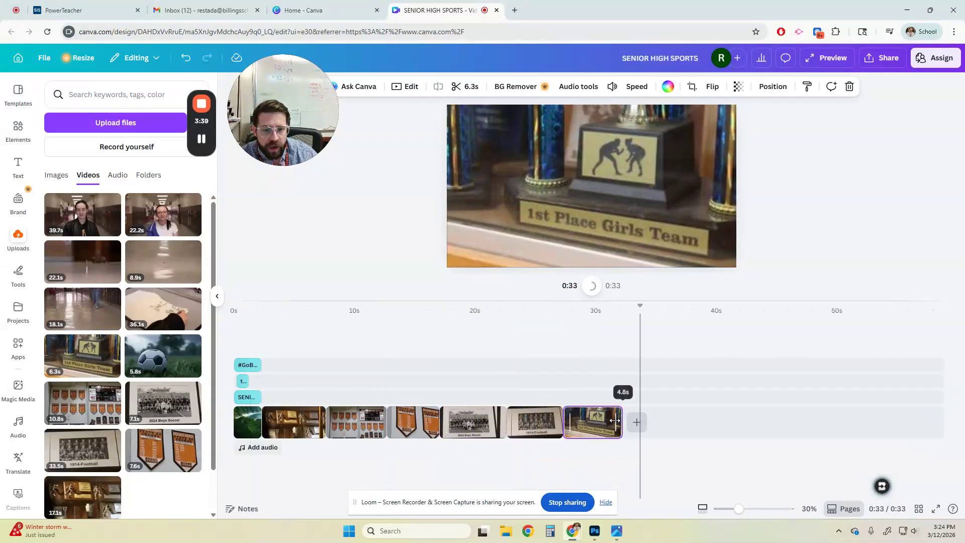
# - Tighten the soccer and football photo clips further and trim the banner wall clip to 4.2 s
pyautogui.moveTo(562, 419); pyautogui.dragTo(488, 420)
pyautogui.moveTo(378, 420); pyautogui.dragTo(376, 420)
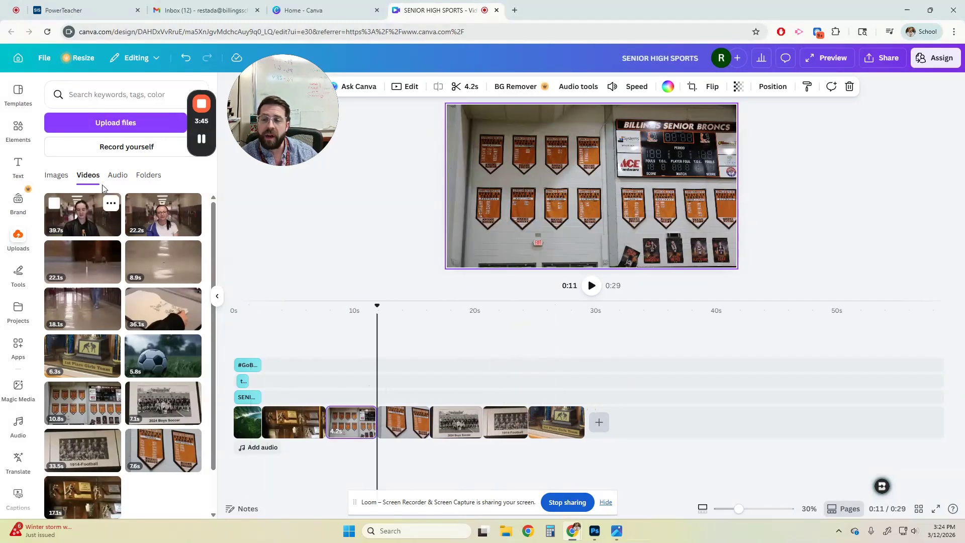
# - Place the uploaded B-roll voice.wav audio under the video, starting at 0 s
pyautogui.click(117, 176)
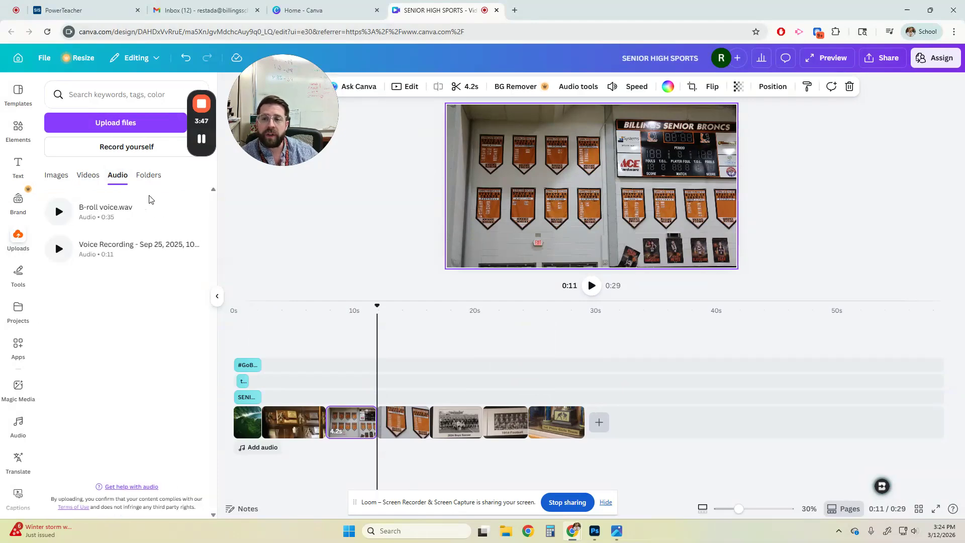
pyautogui.moveTo(92, 215); pyautogui.dragTo(247, 451)
pyautogui.moveTo(248, 453); pyautogui.dragTo(248, 452)
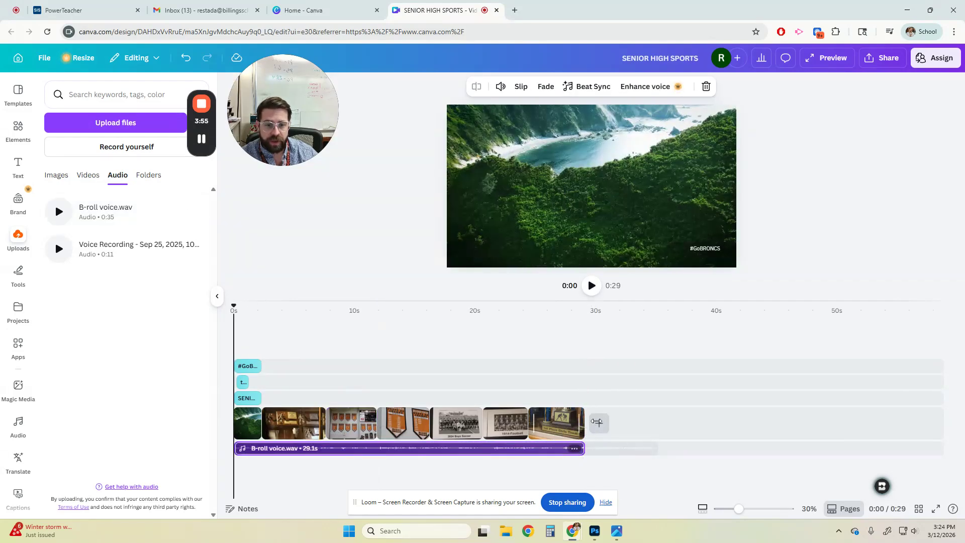
# - Extend the final trophy clip to 6.3 s and append a 5 s blank clip with a black background
pyautogui.moveTo(588, 428); pyautogui.dragTo(606, 426)
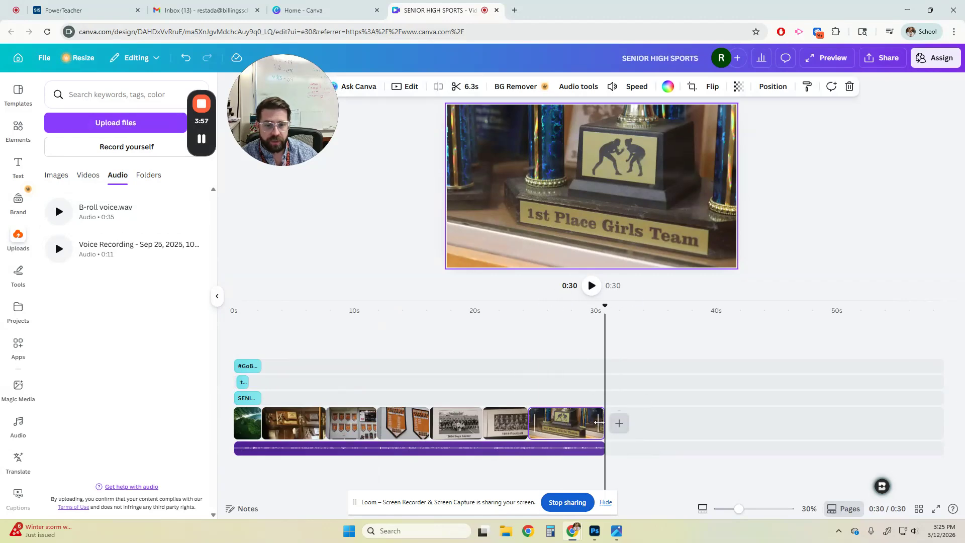
pyautogui.click(618, 424)
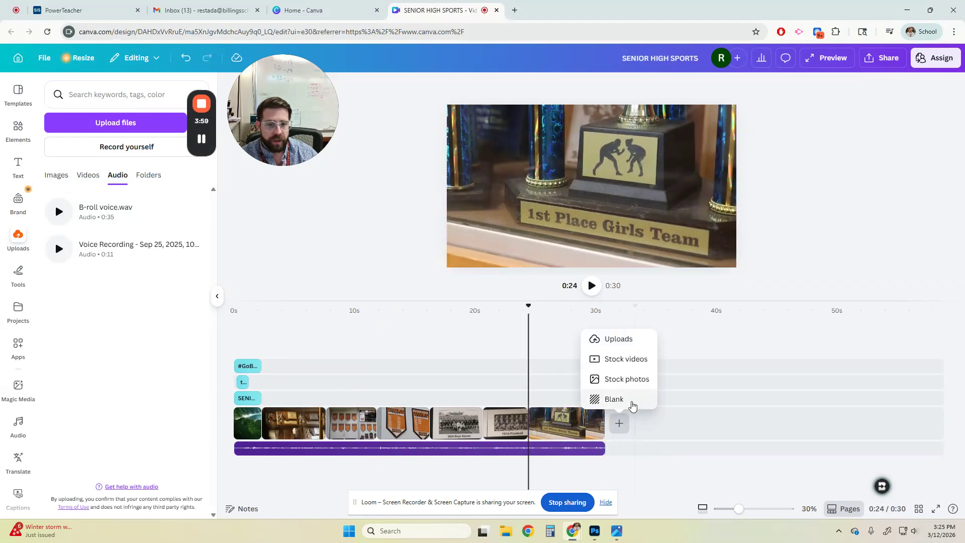
pyautogui.click(629, 404)
pyautogui.click(607, 88)
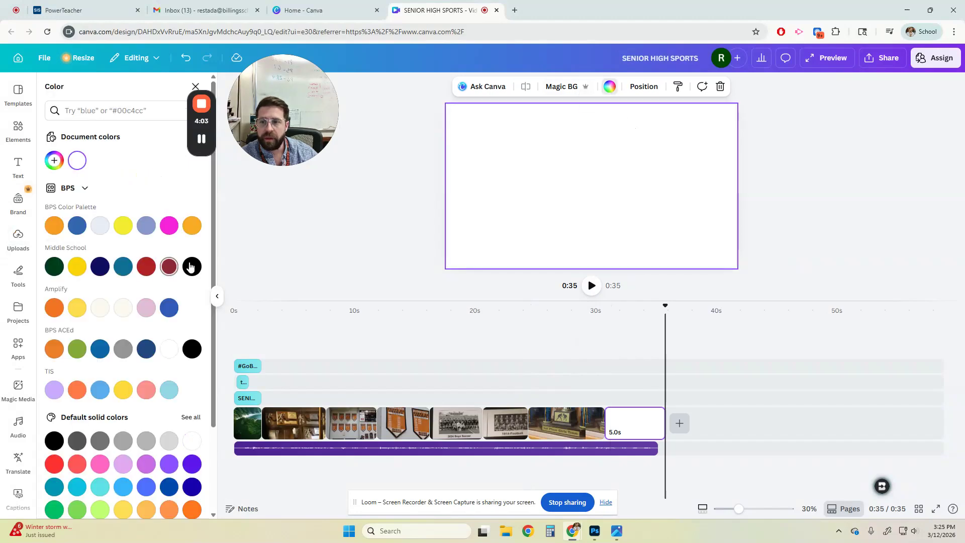
pyautogui.click(190, 267)
pyautogui.click(652, 381)
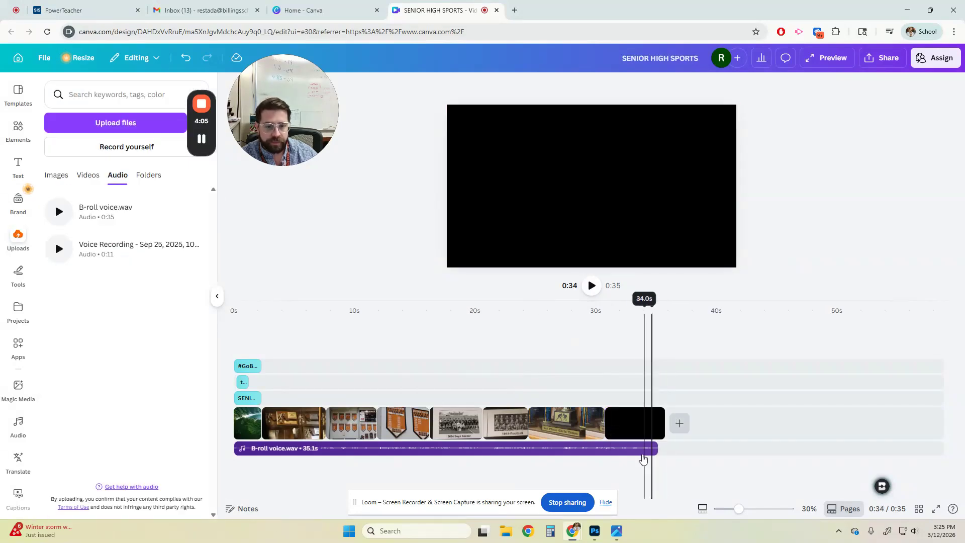
# - Shift the B-roll voice.wav audio so it starts at about 1 s, during the intro title
pyautogui.click(260, 447)
pyautogui.moveTo(261, 447); pyautogui.dragTo(269, 451)
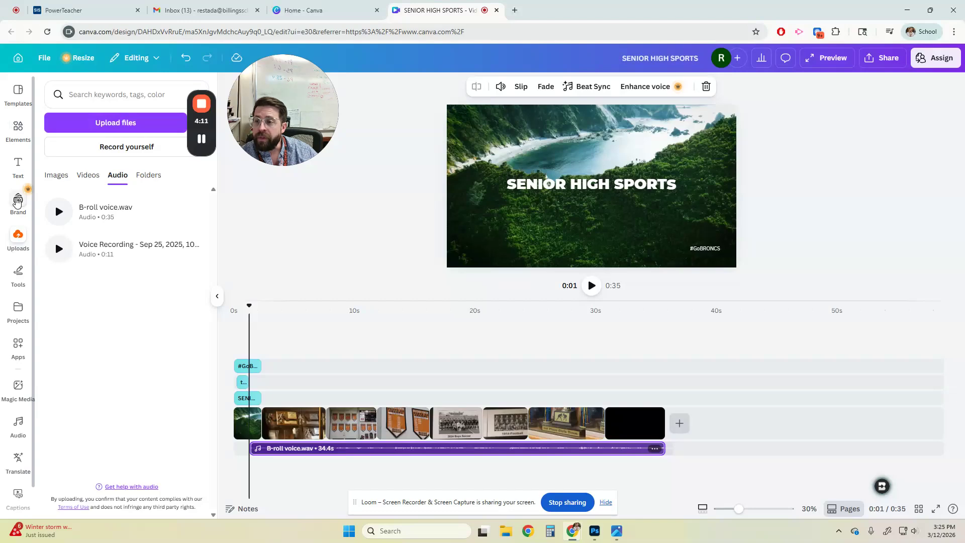
# - Append the uploaded 22.2 s hallway interview clip after the black clip, and trim the end of B-roll voice.wav to 33.6 s
pyautogui.click(24, 244)
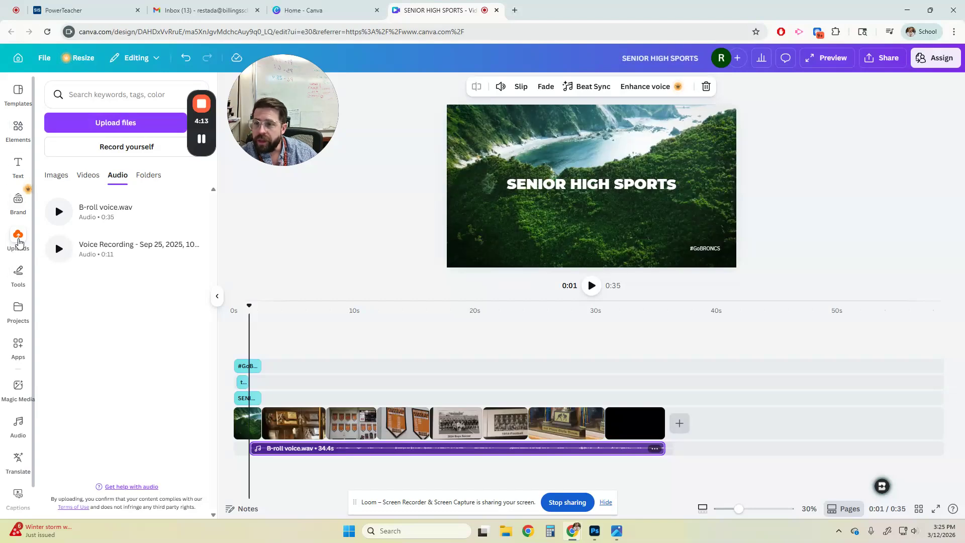
pyautogui.click(88, 179)
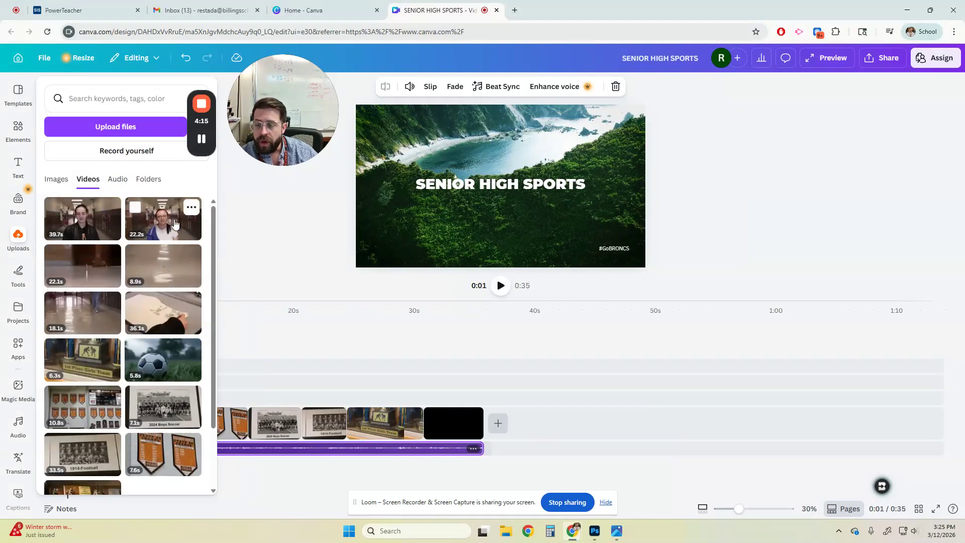
pyautogui.moveTo(147, 218); pyautogui.dragTo(542, 410)
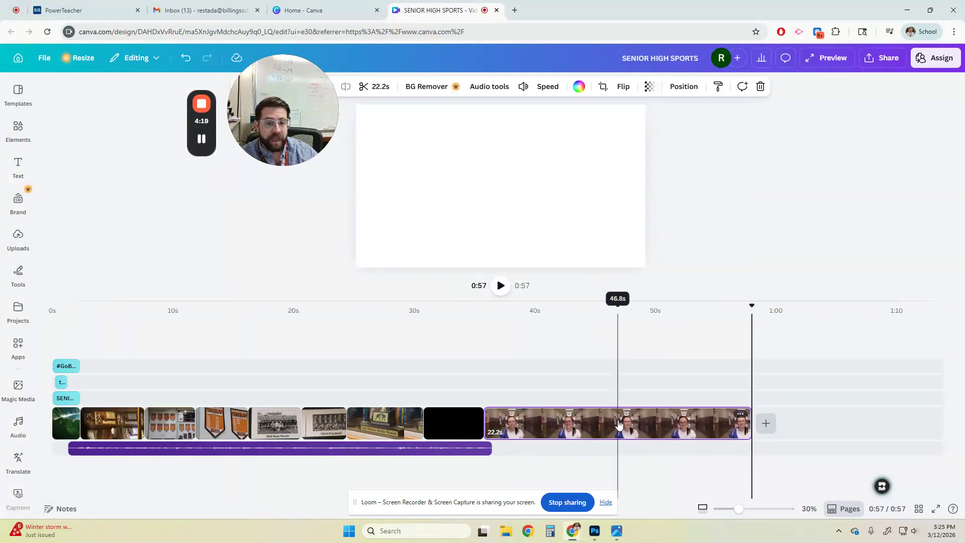
pyautogui.click(480, 449)
pyautogui.moveTo(490, 449); pyautogui.dragTo(473, 448)
# - Extract the audio from the hallway interview clip and move it directly behind the B-roll voice.wav track
pyautogui.click(580, 417)
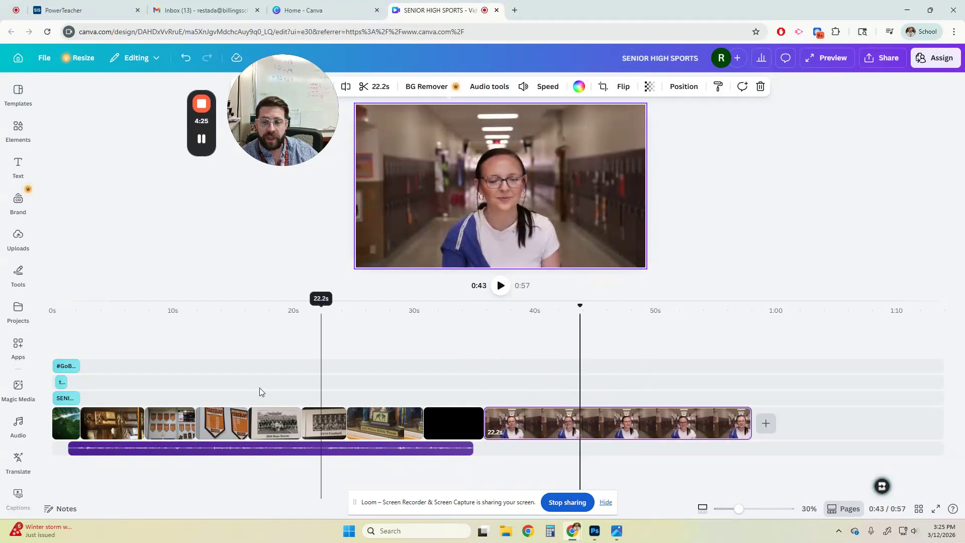
pyautogui.rightClick(555, 424)
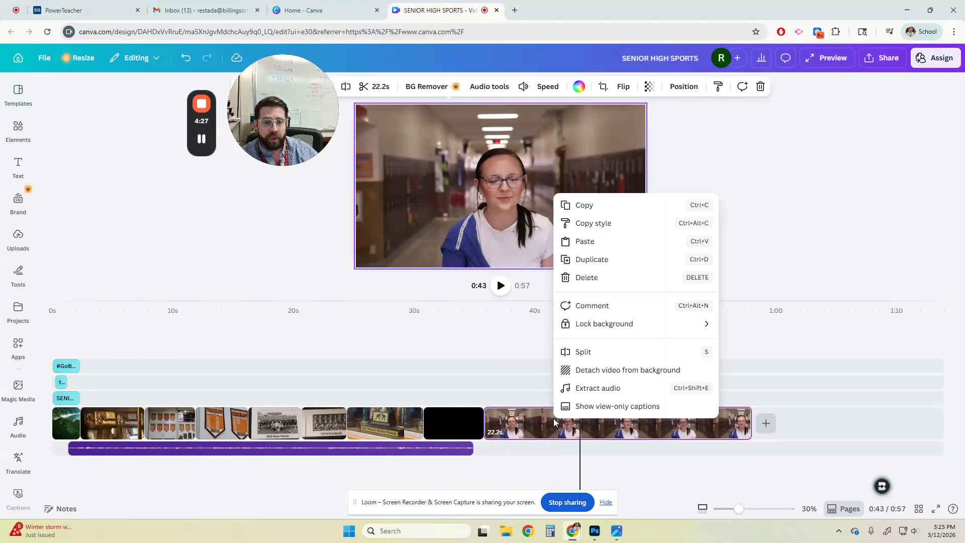
pyautogui.click(641, 388)
pyautogui.click(520, 465)
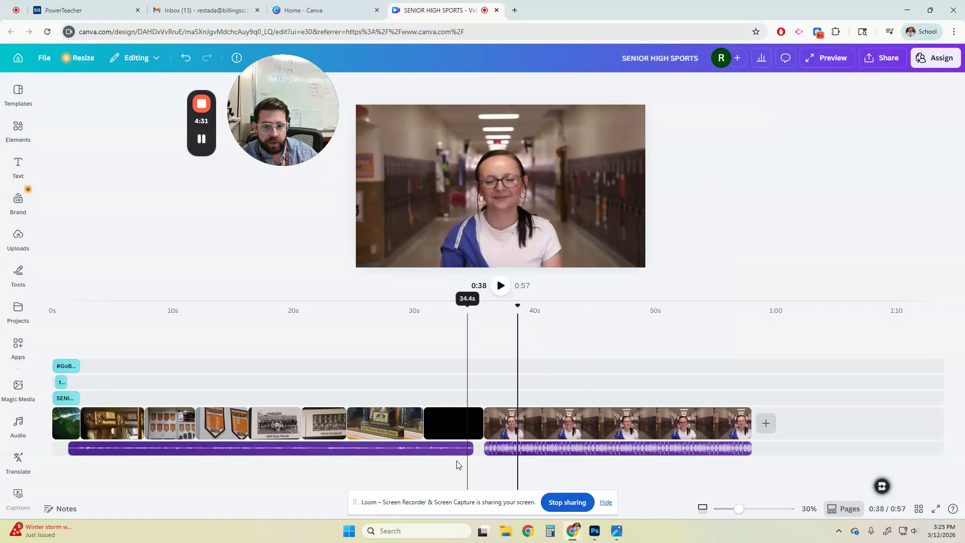
pyautogui.click(621, 447)
pyautogui.moveTo(621, 448); pyautogui.dragTo(611, 447)
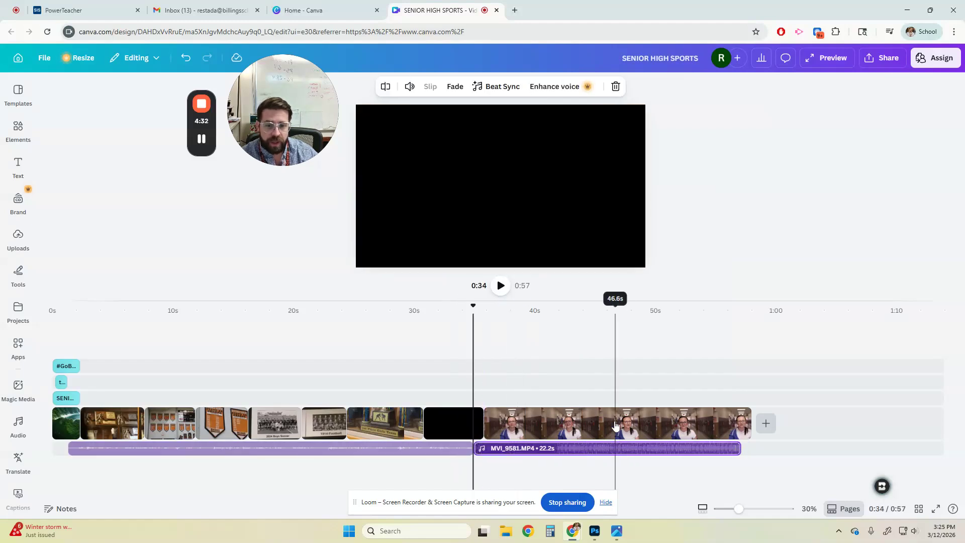
# - Try deleting the hallway interview video while keeping its extracted audio, and undo the deletion
pyautogui.click(615, 424)
pyautogui.press('Delete')
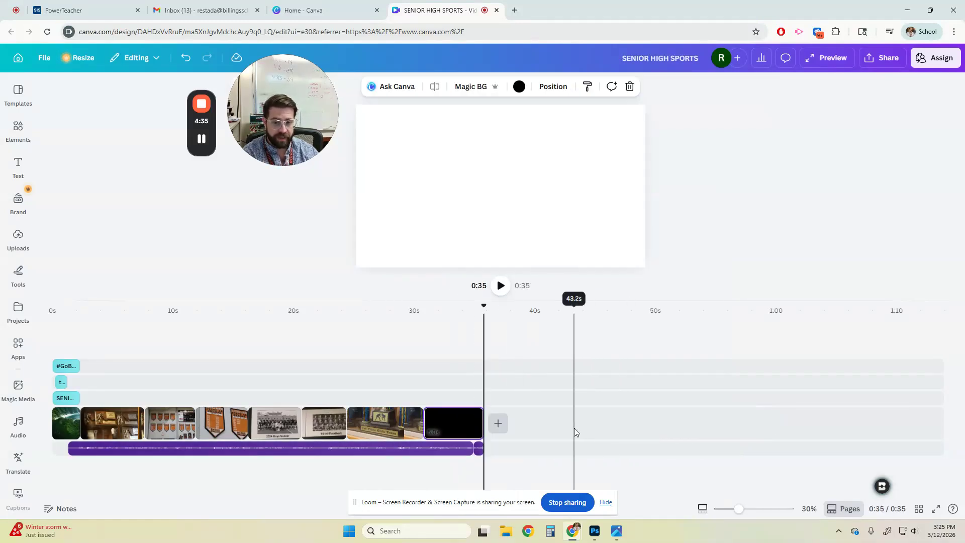
pyautogui.hotkey('ctrl', 'z')
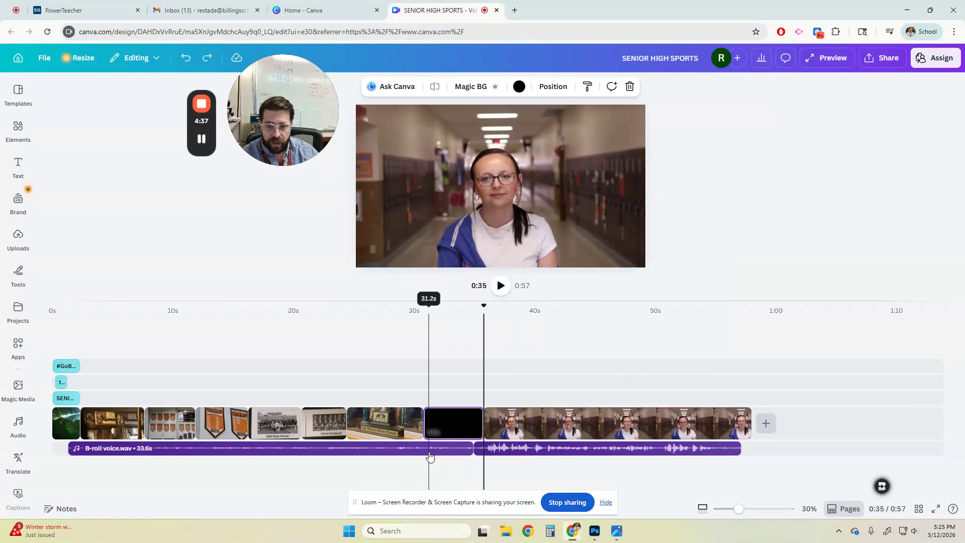
# - Remove the B-roll voice.wav track and move the extracted MVI_9581.MP4 audio into its place, starting at about 1 s
pyautogui.click(429, 448)
pyautogui.click(504, 452)
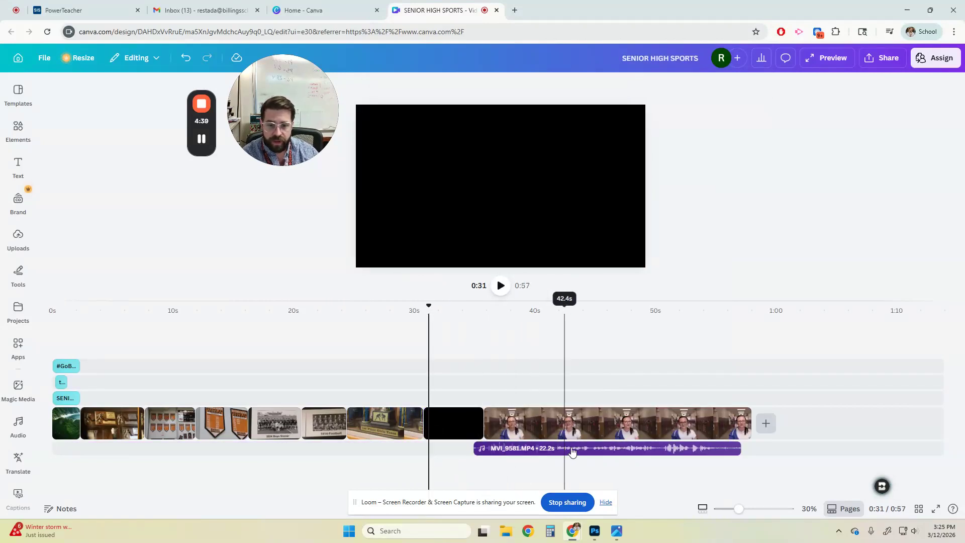
pyautogui.moveTo(519, 444); pyautogui.dragTo(115, 448)
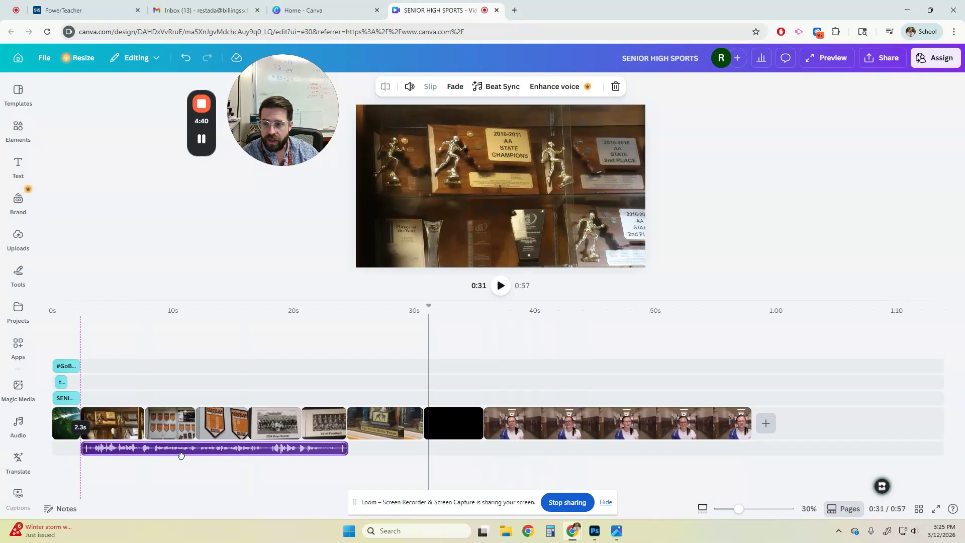
# - Delete the hallway interview video clip from the end of the timeline, keeping its extracted audio
pyautogui.click(585, 426)
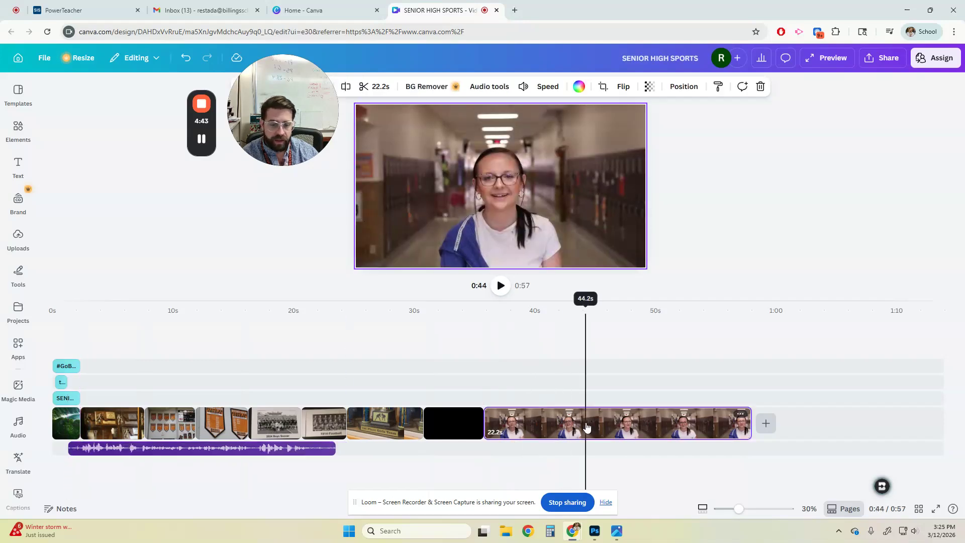
pyautogui.press('Delete')
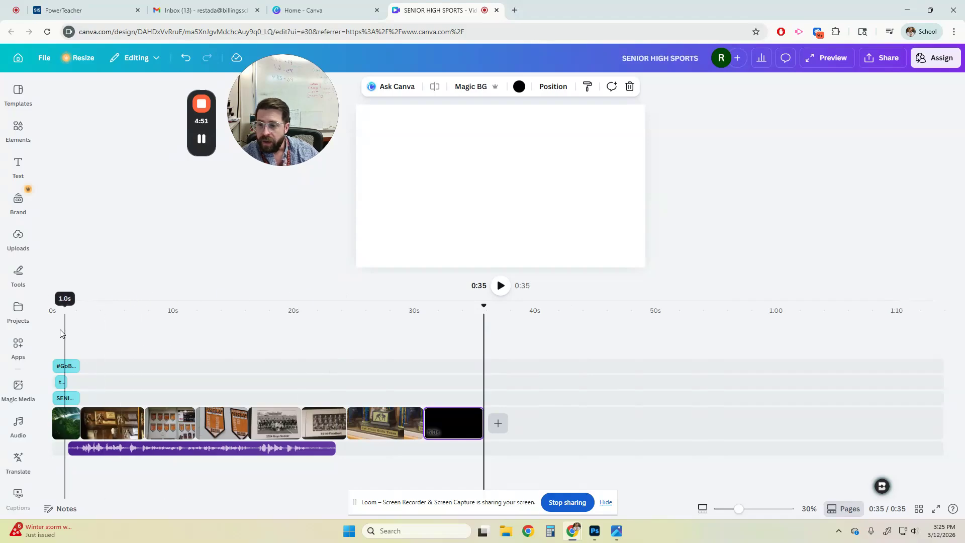
# - Play the video from about 1 s to check the voice audio, and return the playhead to the start
pyautogui.click(65, 344)
pyautogui.press('space')
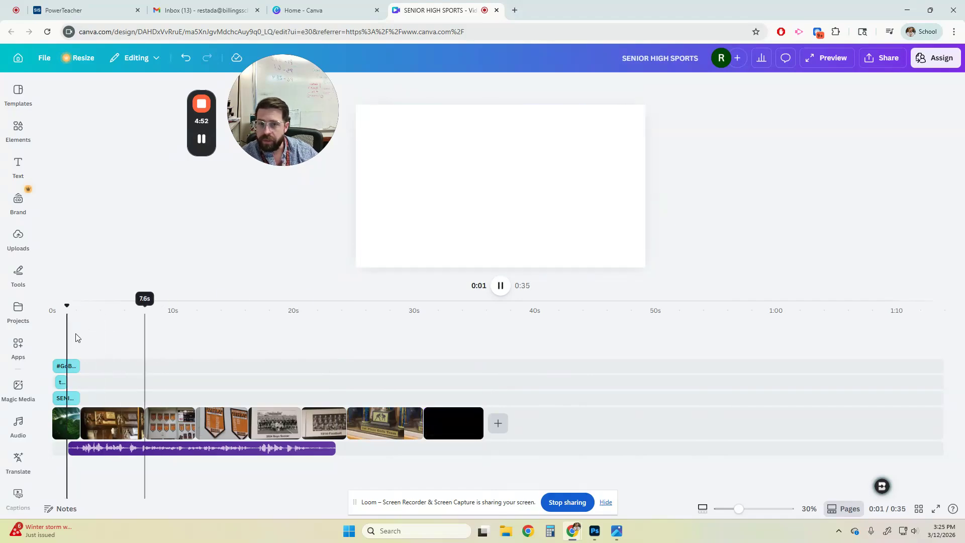
pyautogui.click(54, 306)
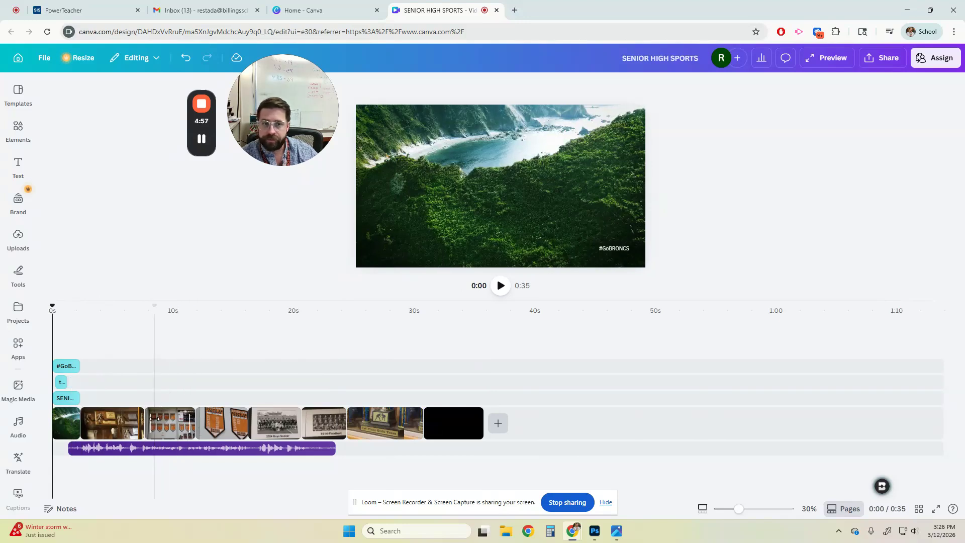
# - Play the first few seconds of the video and extract the audio from the trophy-case clip after the intro
pyautogui.click(508, 287)
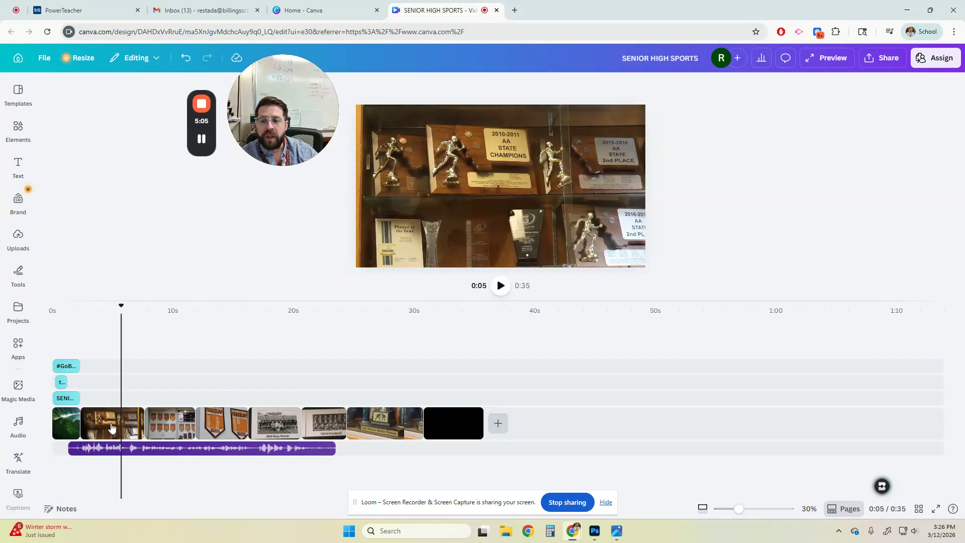
pyautogui.click(90, 425)
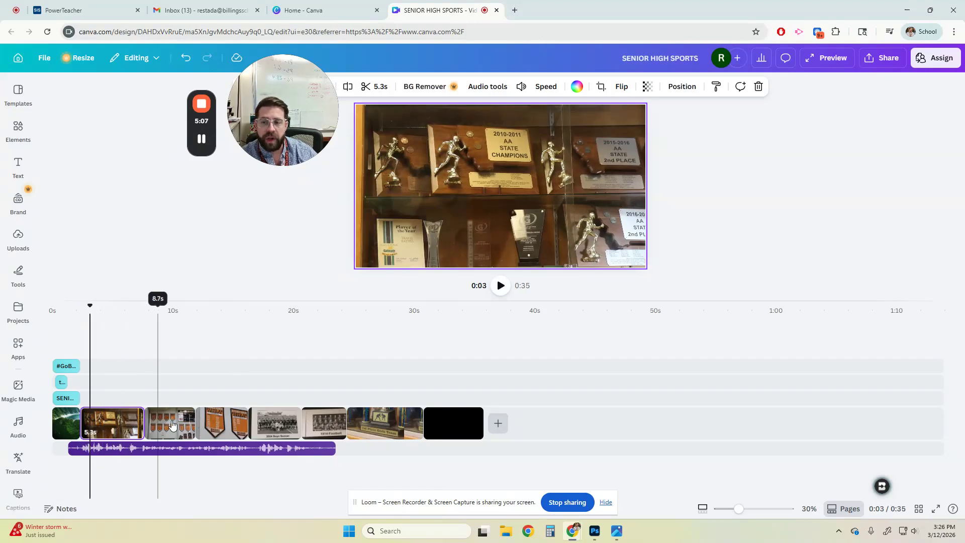
pyautogui.rightClick(107, 431)
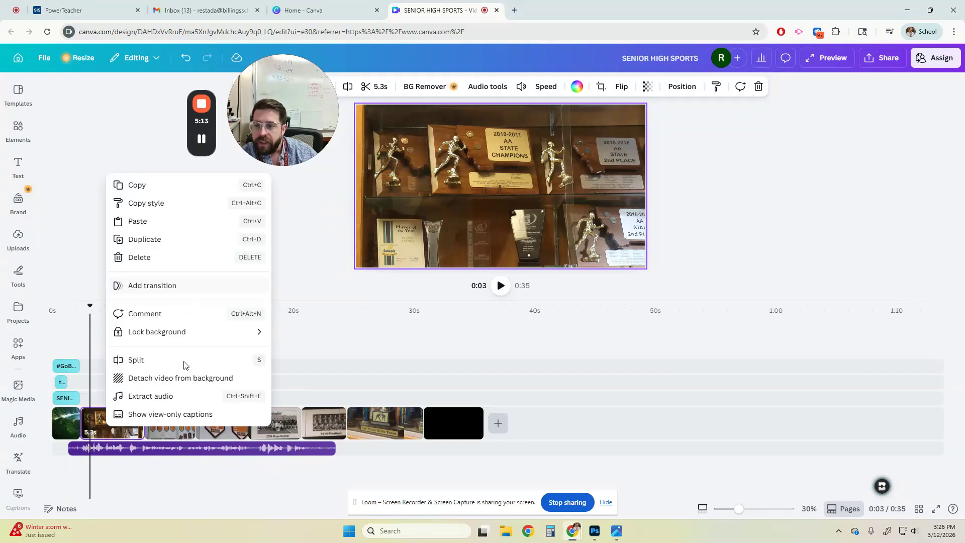
pyautogui.click(101, 433)
pyautogui.rightClick(111, 429)
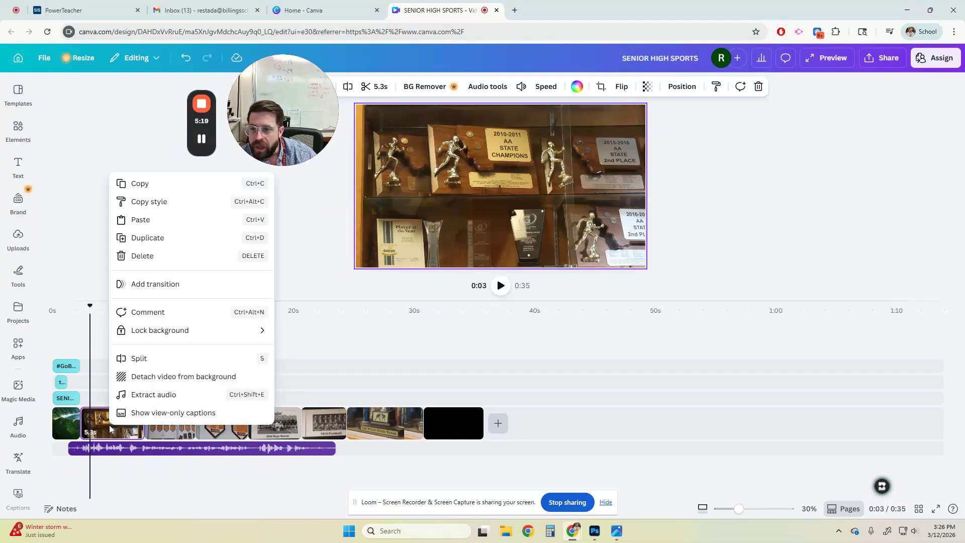
pyautogui.click(157, 395)
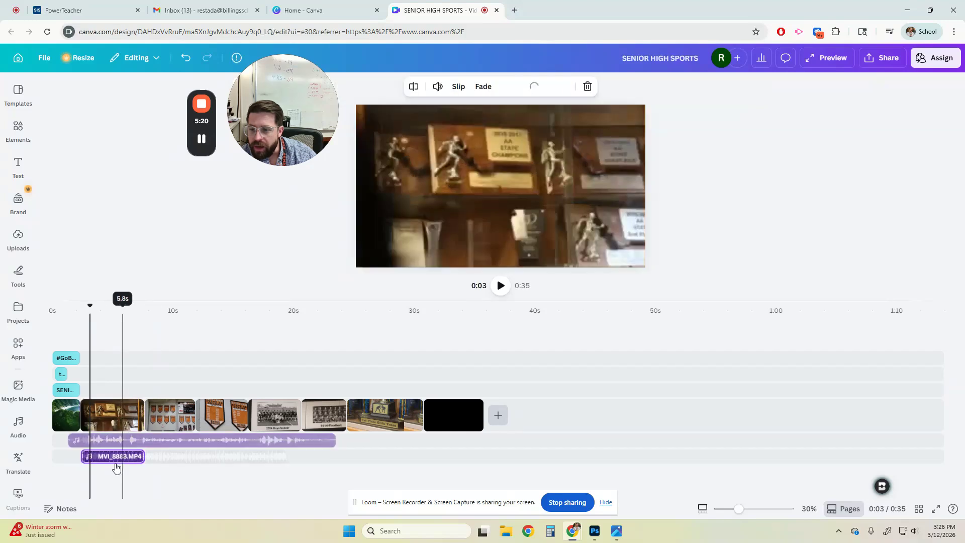
# - Give the extracted MVI_8883.MP4 audio a 1.5 s fade-in and 2.0 s fade-out, and lower its volume to 12
pyautogui.rightClick(113, 459)
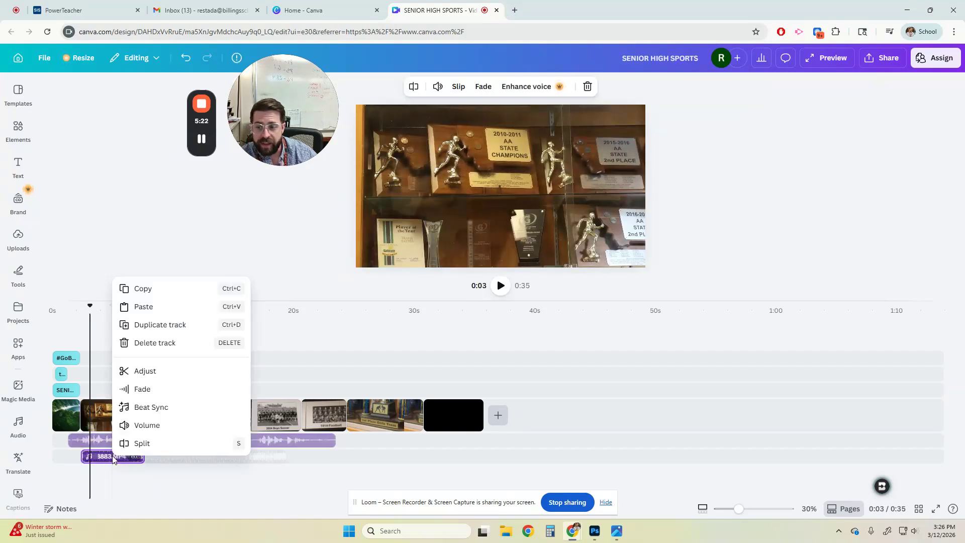
pyautogui.click(158, 389)
pyautogui.moveTo(378, 129); pyautogui.dragTo(504, 138)
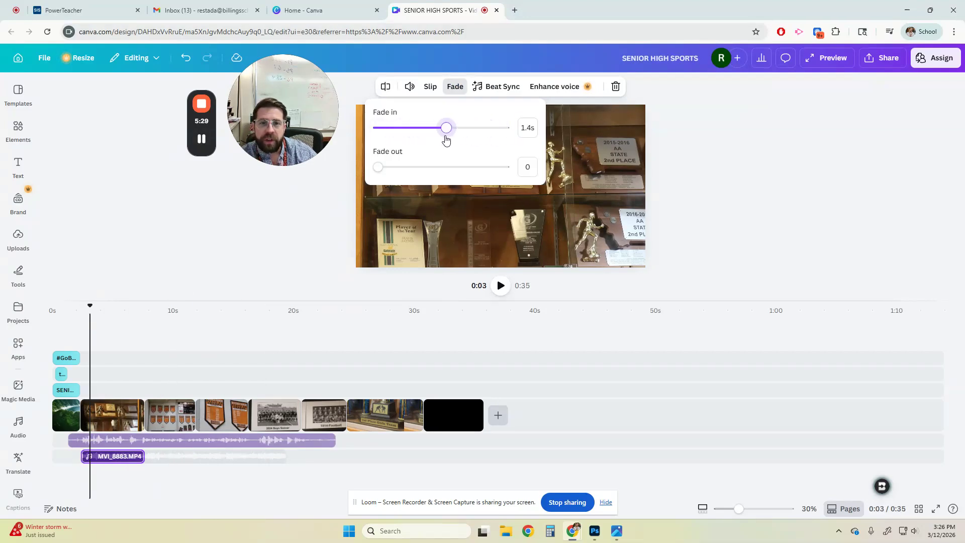
pyautogui.moveTo(378, 167); pyautogui.dragTo(471, 168)
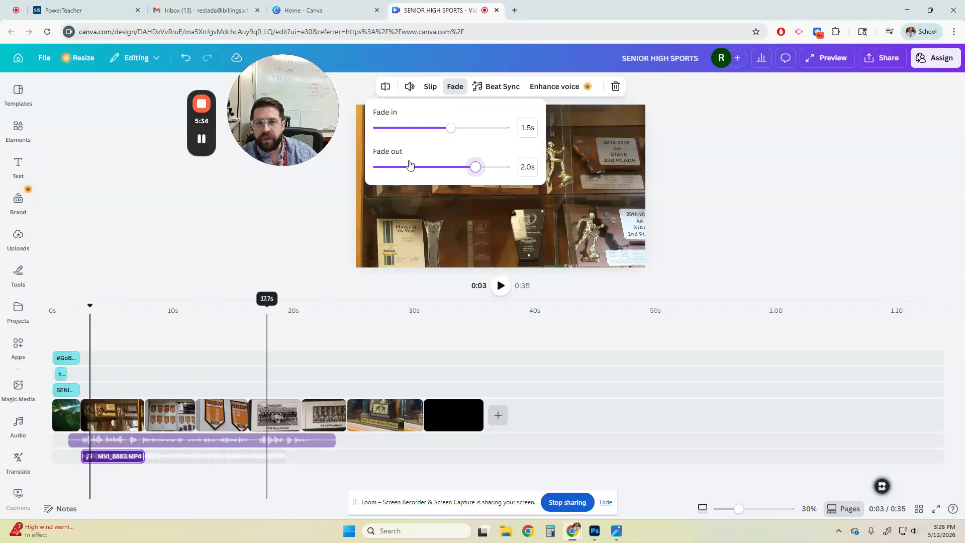
pyautogui.click(410, 87)
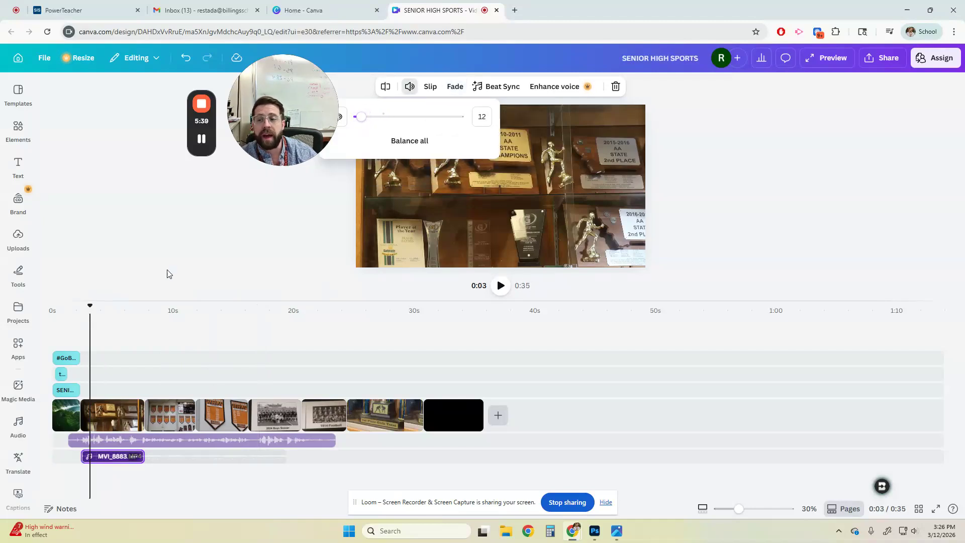
pyautogui.moveTo(90, 303); pyautogui.dragTo(99, 304)
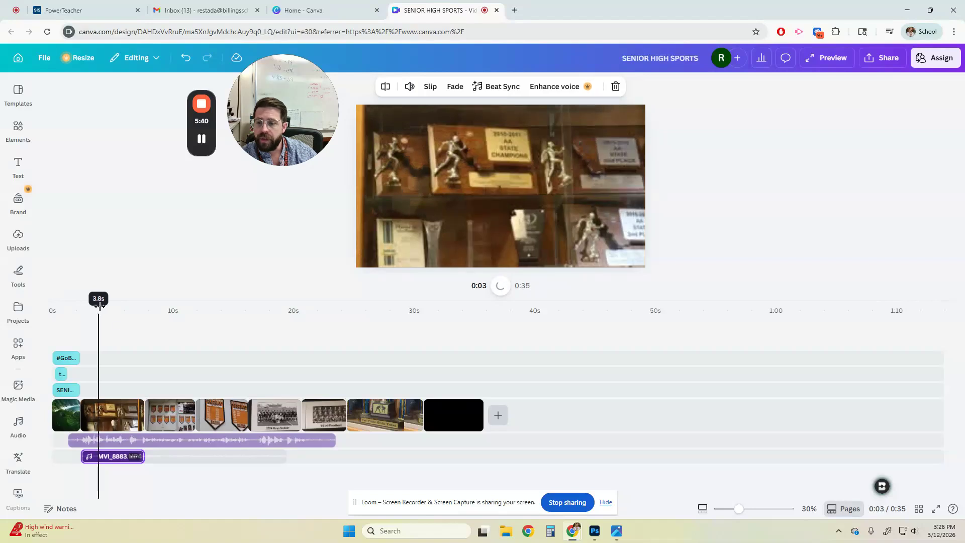
# - Extract the audio from the gym banners clip, the tennis and softball banners clip, and the 2024 Boys Soccer clip
pyautogui.click(157, 413)
pyautogui.rightClick(159, 411)
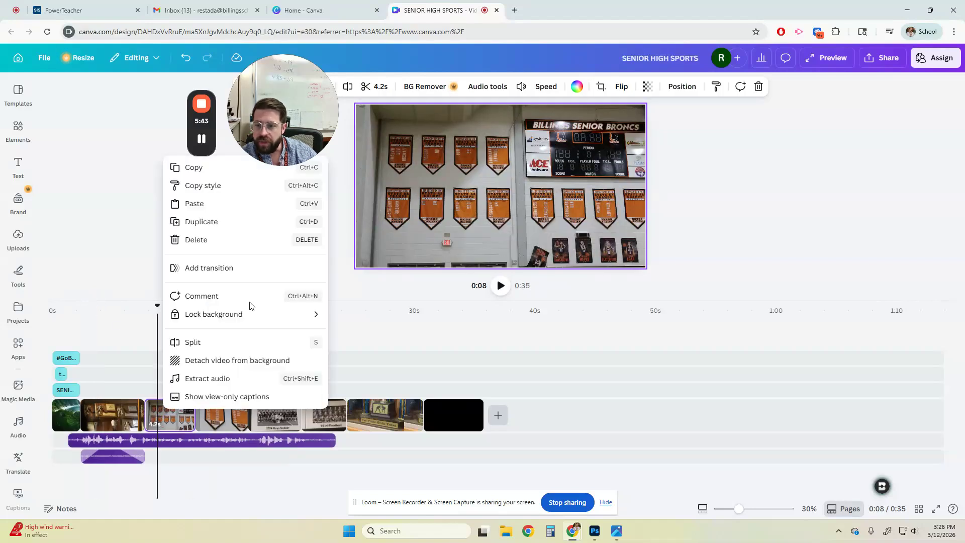
pyautogui.click(213, 378)
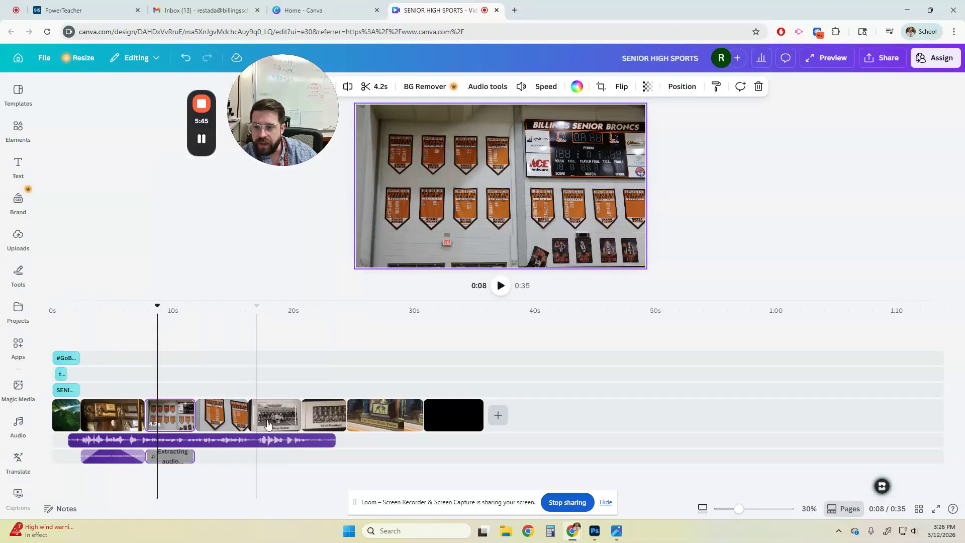
pyautogui.click(222, 418)
pyautogui.rightClick(222, 417)
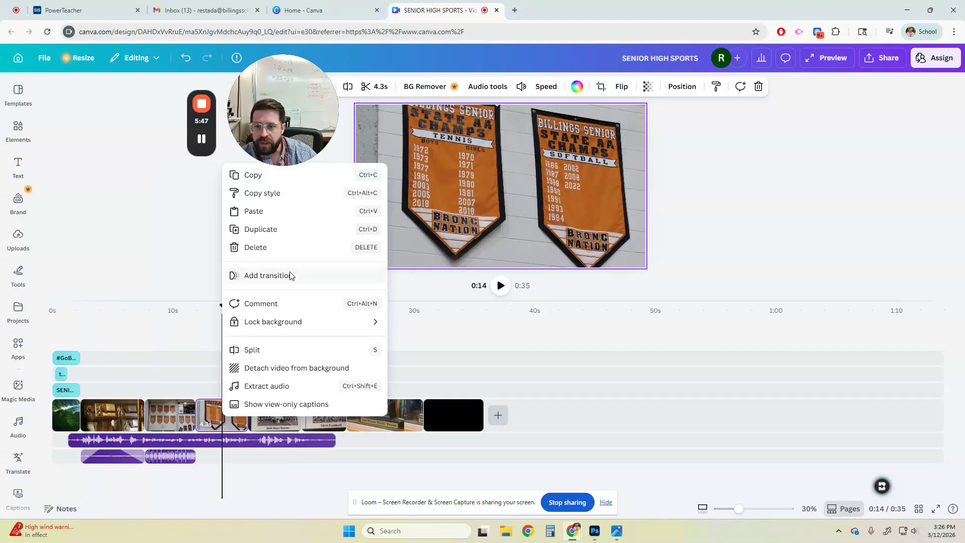
pyautogui.click(279, 385)
pyautogui.click(275, 415)
pyautogui.rightClick(275, 414)
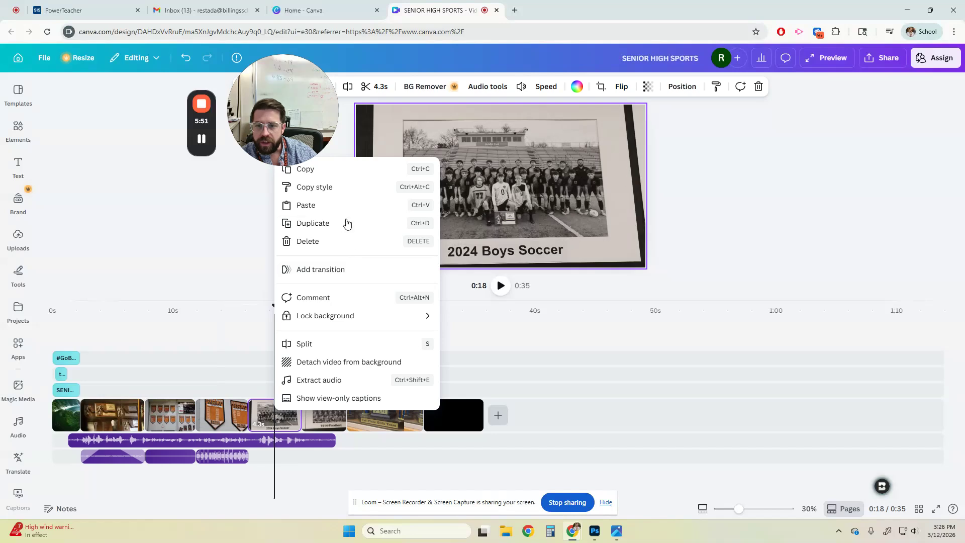
pyautogui.click(334, 381)
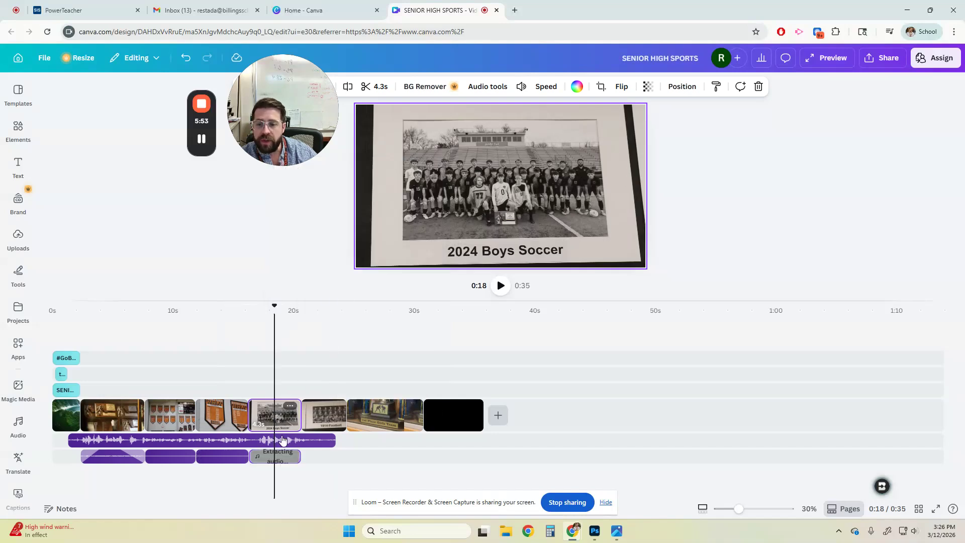
# - Lower the volume of the three audio tracks extracted from the soccer photo clip and both banner clips
pyautogui.click(280, 458)
pyautogui.click(438, 88)
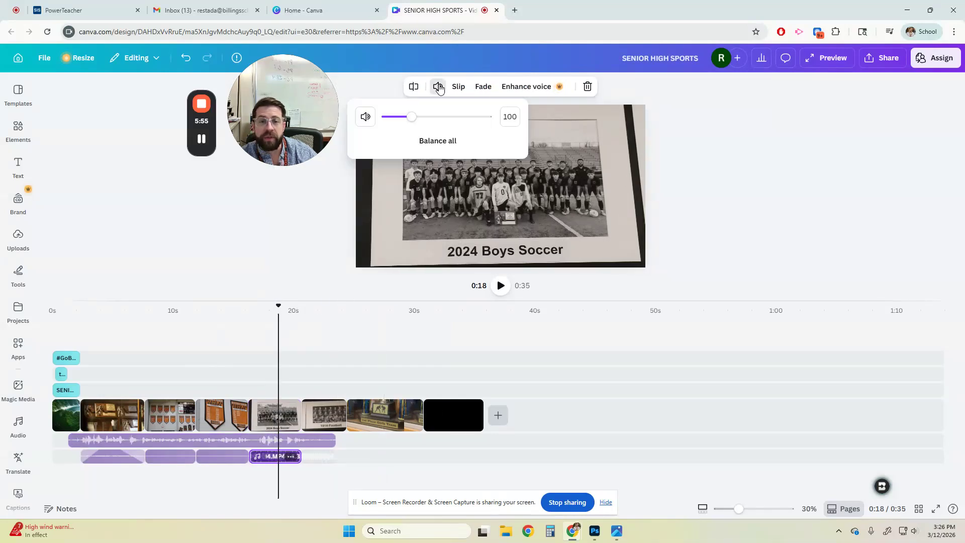
pyautogui.moveTo(416, 119); pyautogui.dragTo(345, 122)
pyautogui.click(218, 458)
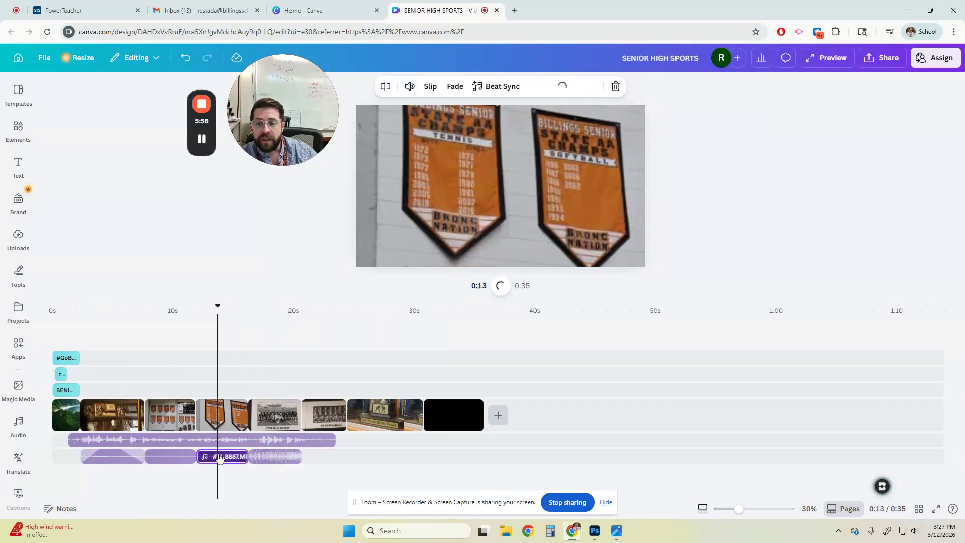
pyautogui.click(410, 86)
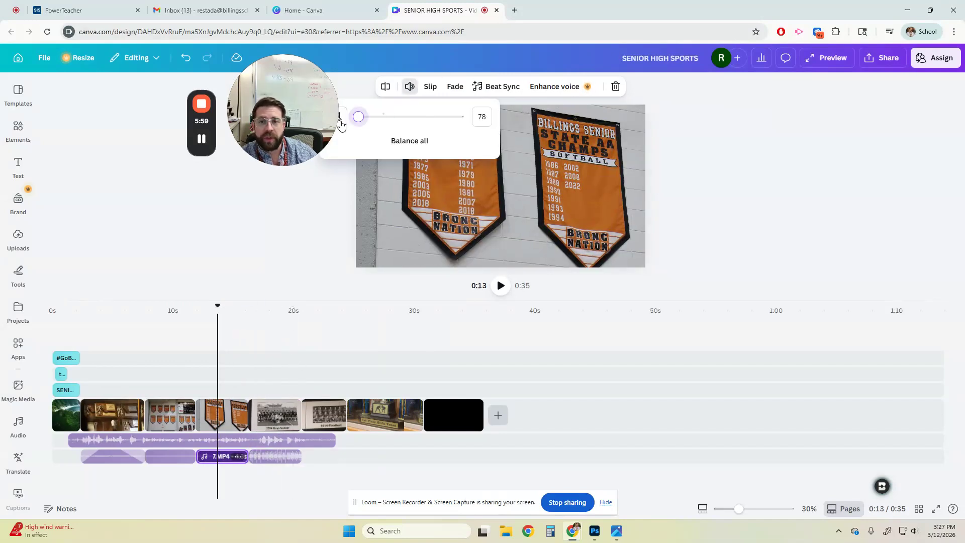
pyautogui.click(171, 456)
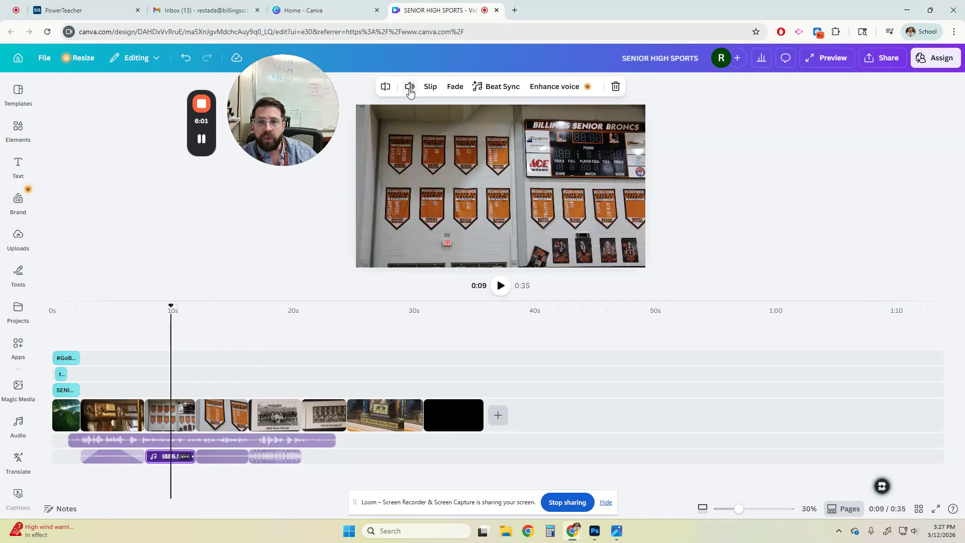
pyautogui.click(409, 87)
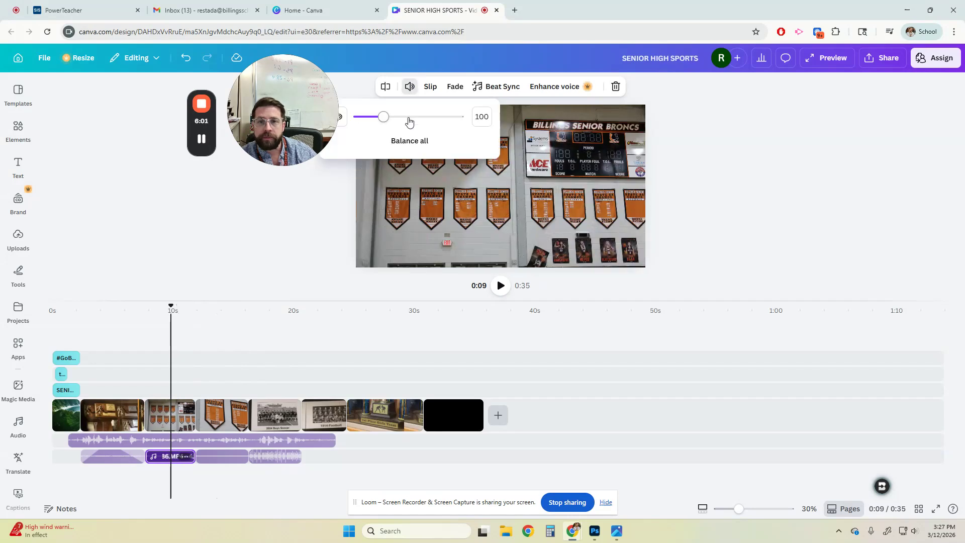
# - Readjust the volume of the audio track extracted from the 2024 Boys Soccer clip
pyautogui.click(326, 415)
pyautogui.rightClick(328, 415)
pyautogui.click(271, 457)
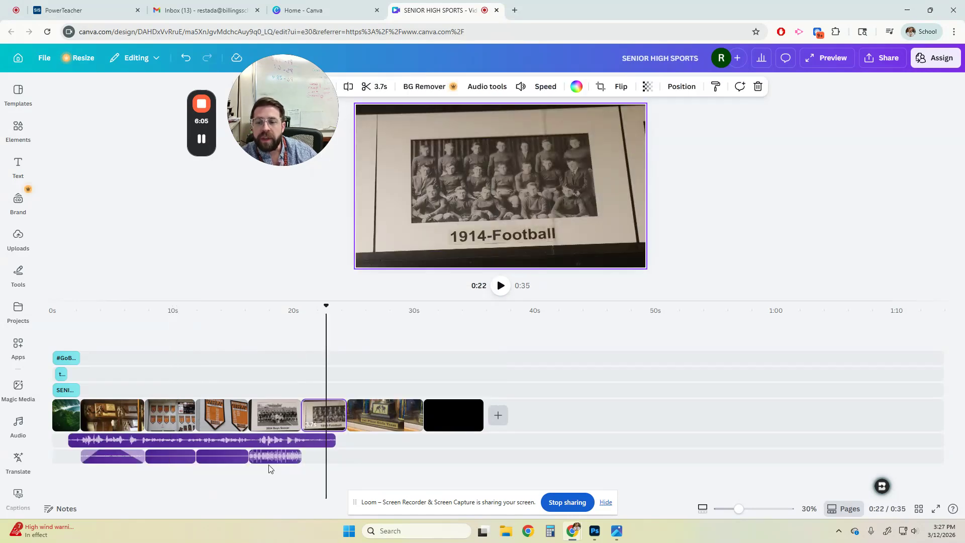
pyautogui.click(272, 456)
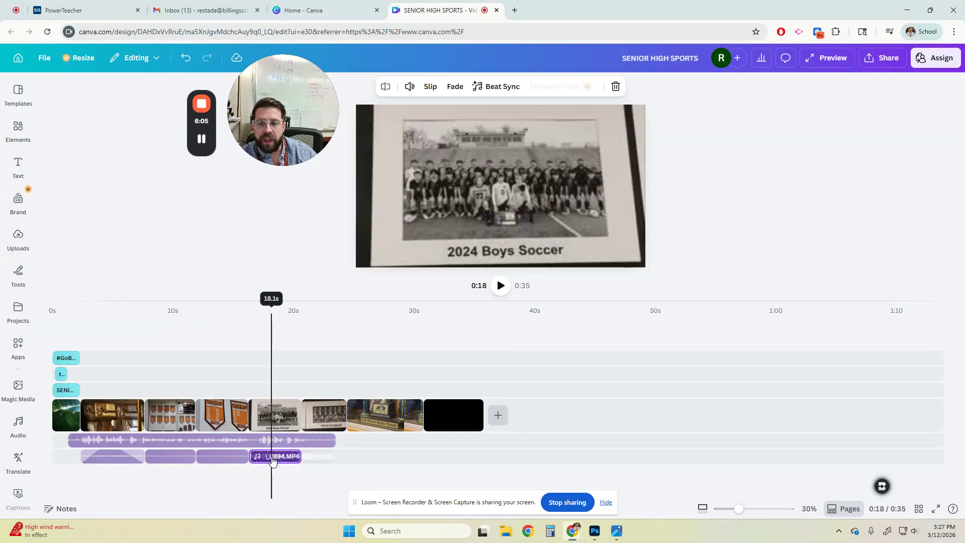
pyautogui.click(409, 88)
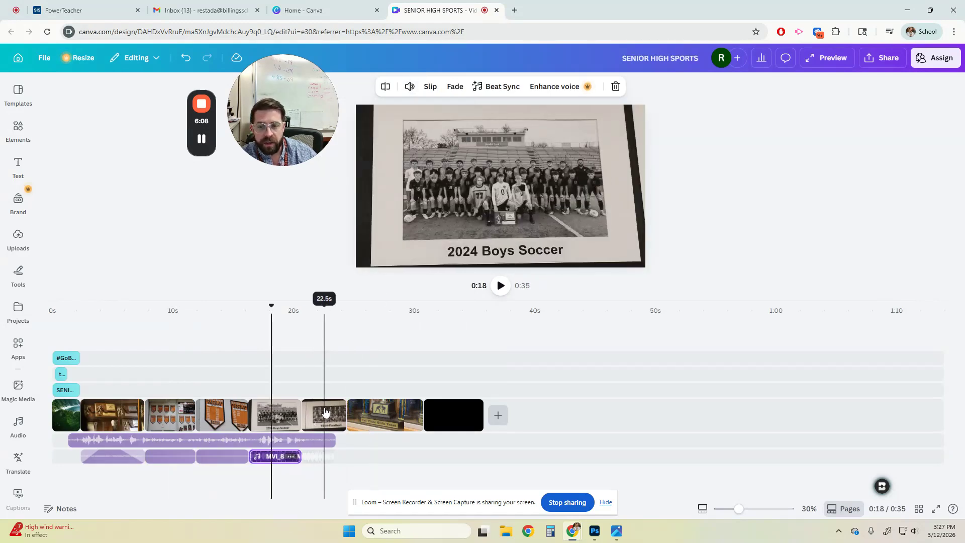
# - Extract the audio from the 1914-Football clip and lower its volume
pyautogui.click(326, 415)
pyautogui.rightClick(327, 415)
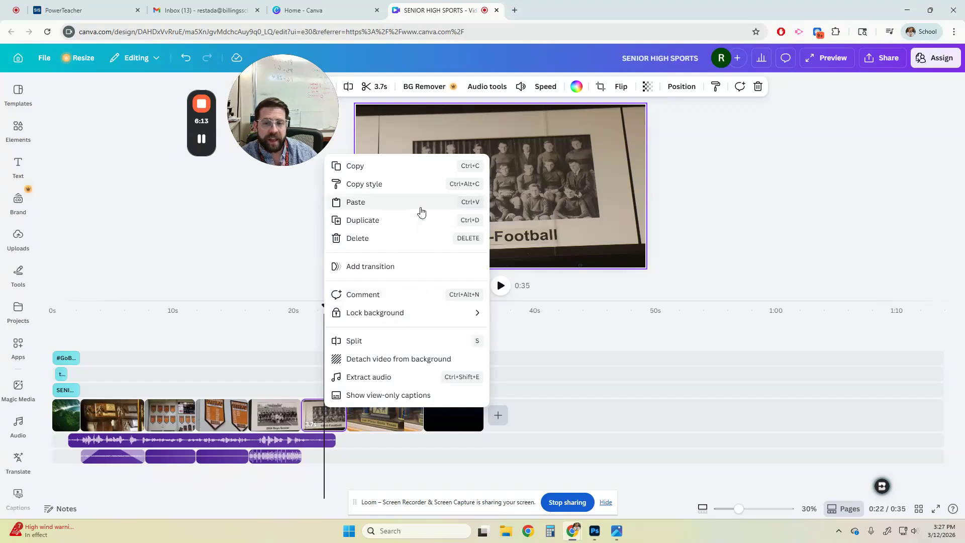
pyautogui.click(397, 378)
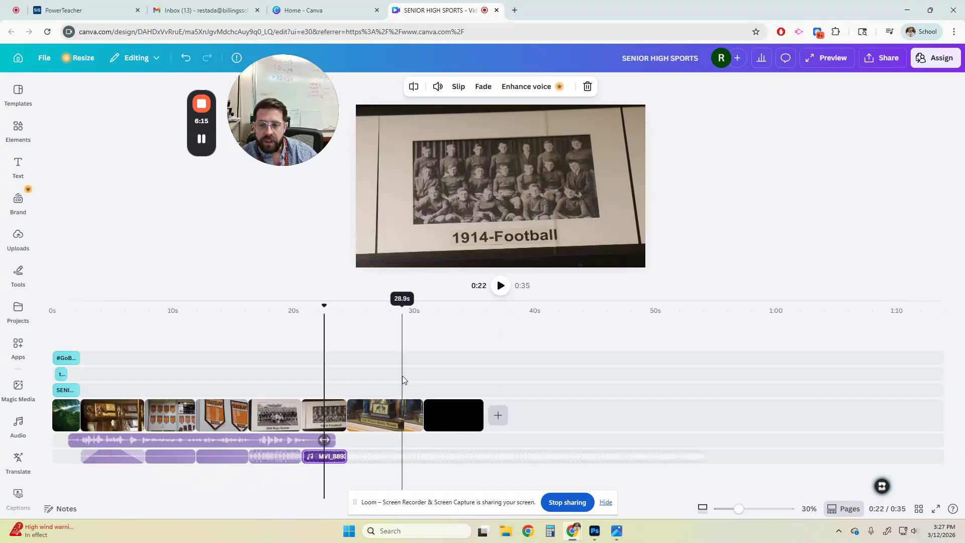
pyautogui.click(437, 87)
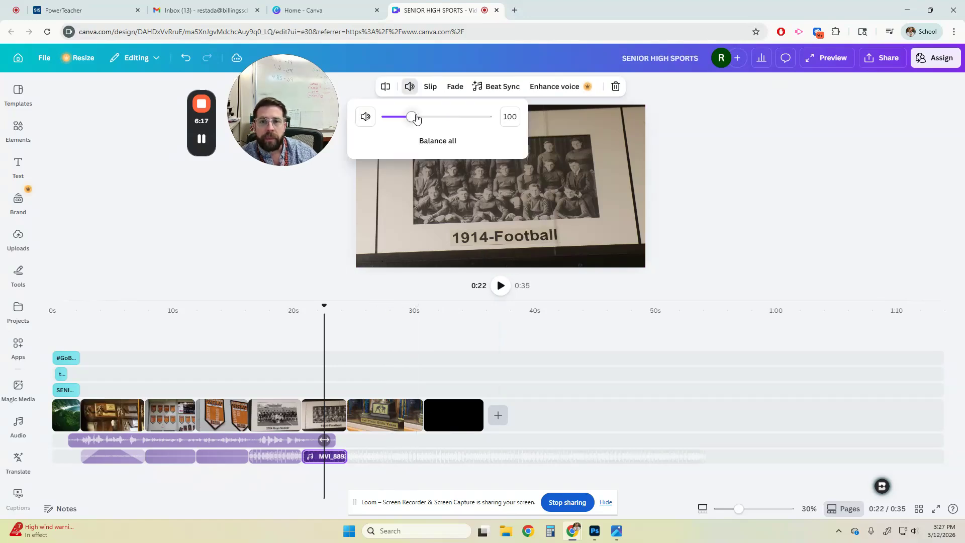
pyautogui.click(368, 457)
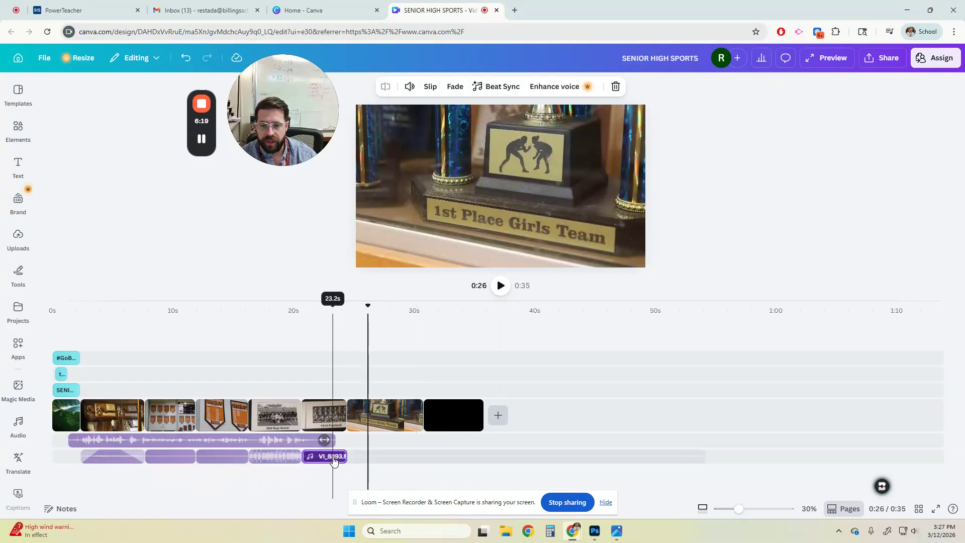
pyautogui.press('Delete')
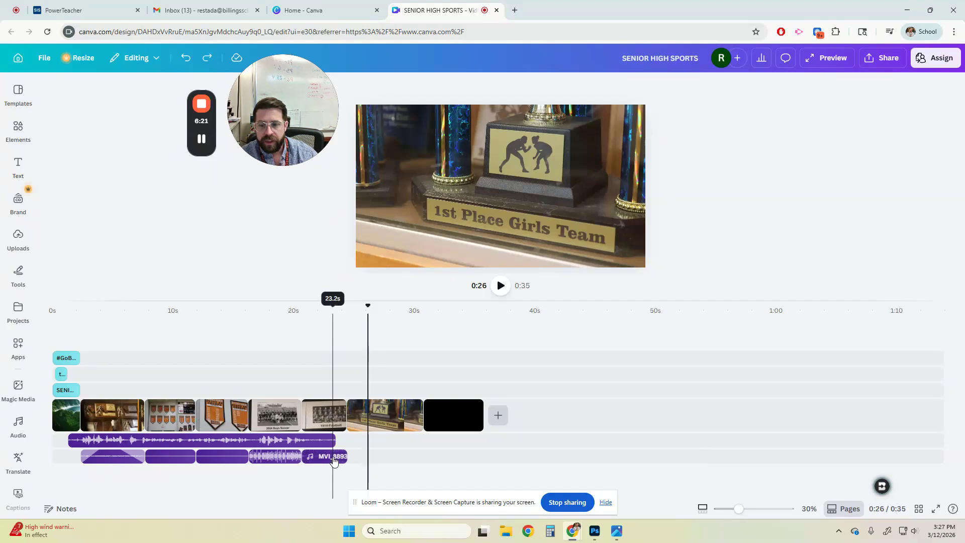
# - Extract the audio from the 1st Place Girls Team trophy clip and align it with the clip's start at about 24.4 s
pyautogui.click(394, 417)
pyautogui.rightClick(394, 416)
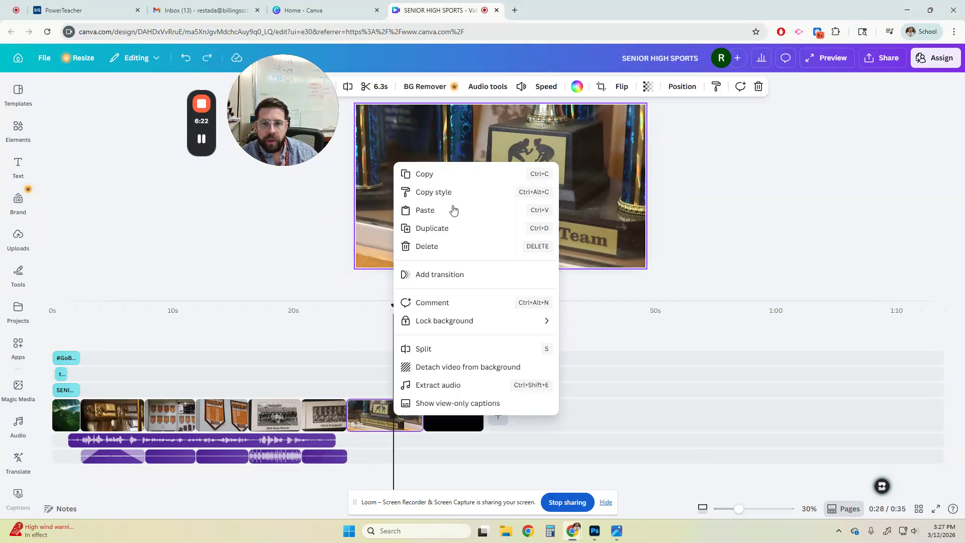
pyautogui.click(445, 386)
pyautogui.moveTo(381, 451)
pyautogui.mouseDown()
pyautogui.moveTo(384, 465)
pyautogui.moveTo(389, 455)
pyautogui.mouseUp()
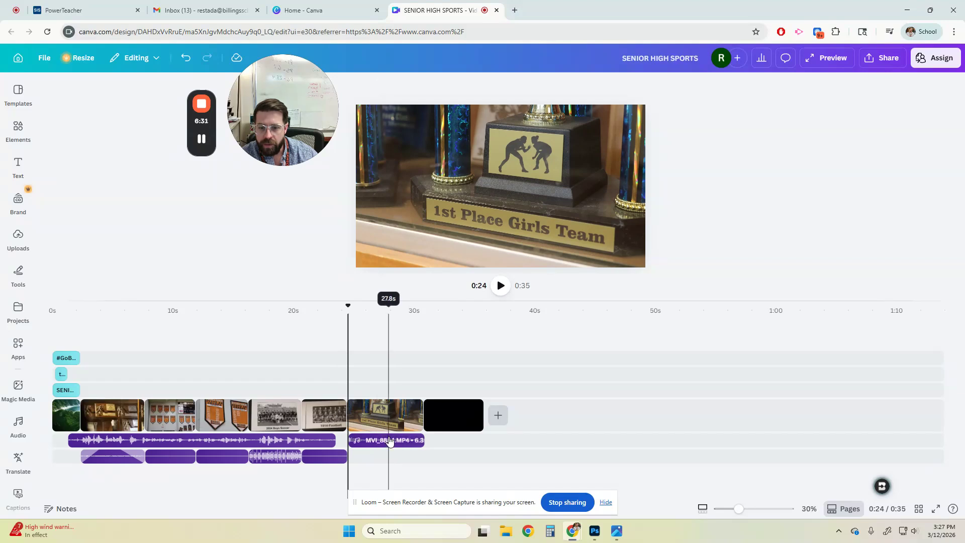
# - Lower the volume of the MVI_8884.MP4 audio under the 1st Place Girls Team trophy clip
pyautogui.click(390, 441)
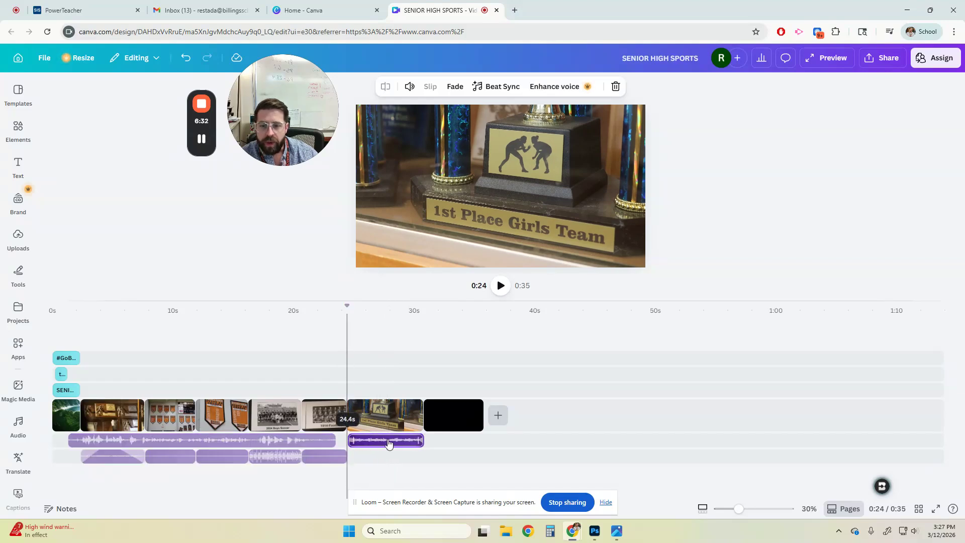
pyautogui.rightClick(388, 442)
pyautogui.click(413, 424)
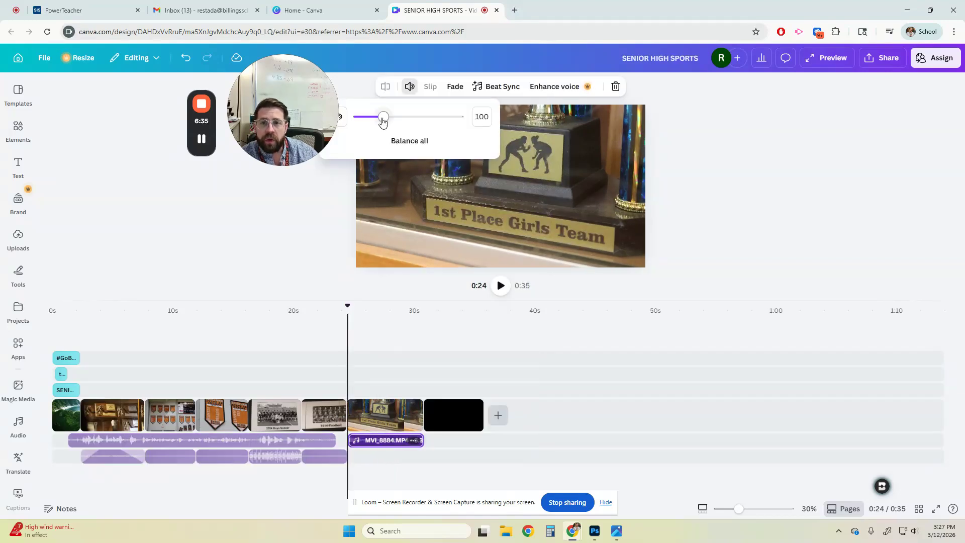
pyautogui.click(310, 372)
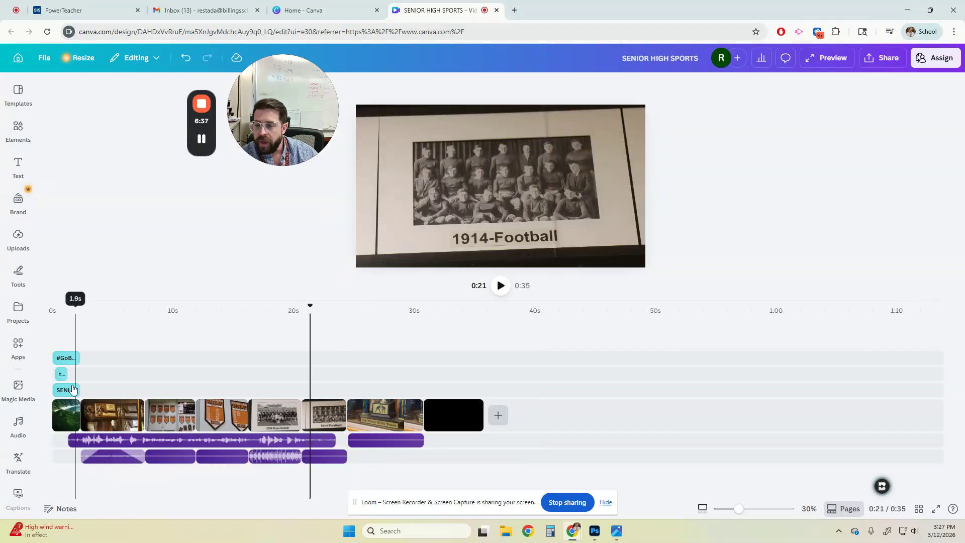
# - Search the audio library for "upbeat jazz instrumental" and add Upbeat Modern Jazz Music to the timeline from 0 s
pyautogui.click(26, 402)
pyautogui.click(17, 426)
pyautogui.scroll(-6, 151, 332)
pyautogui.scroll(6, 126, 334)
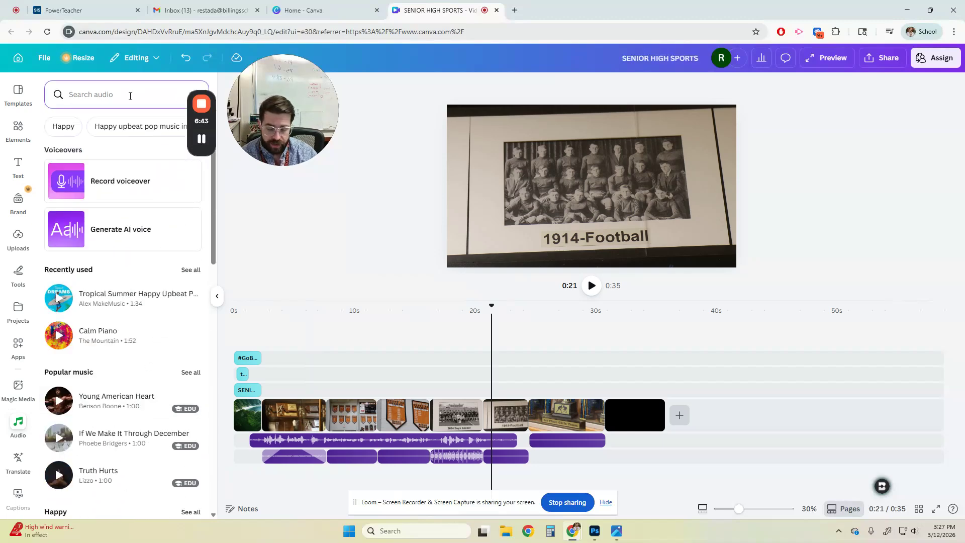
pyautogui.write('upbeat jazz')
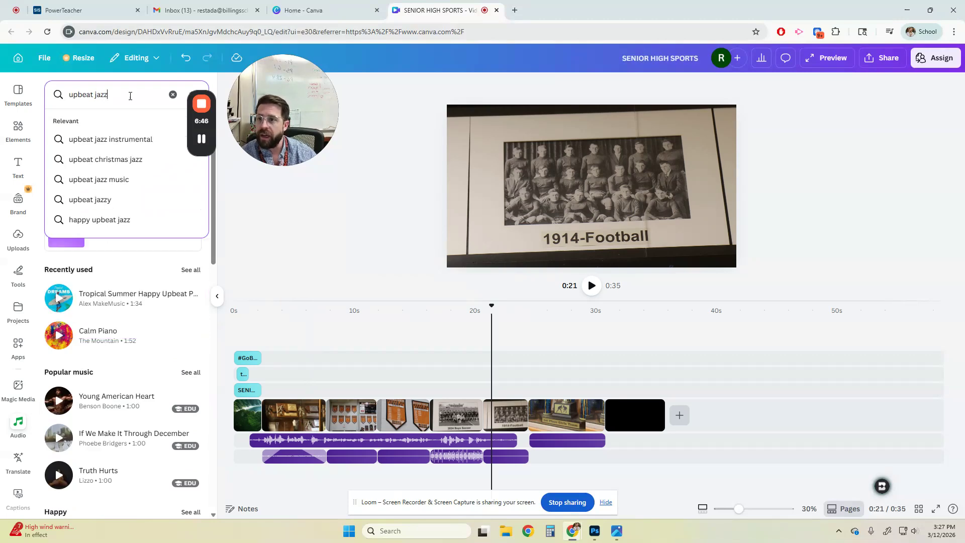
pyautogui.click(97, 140)
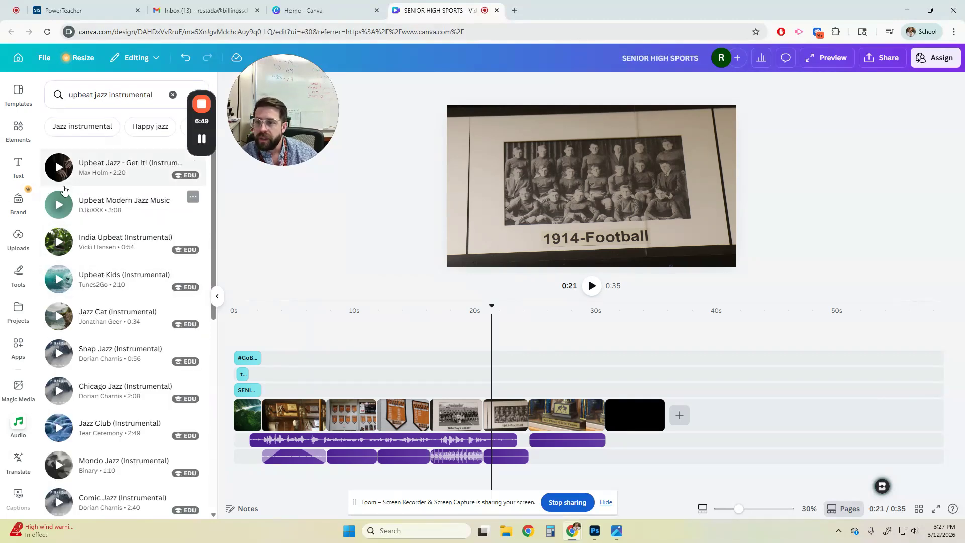
pyautogui.click(57, 200)
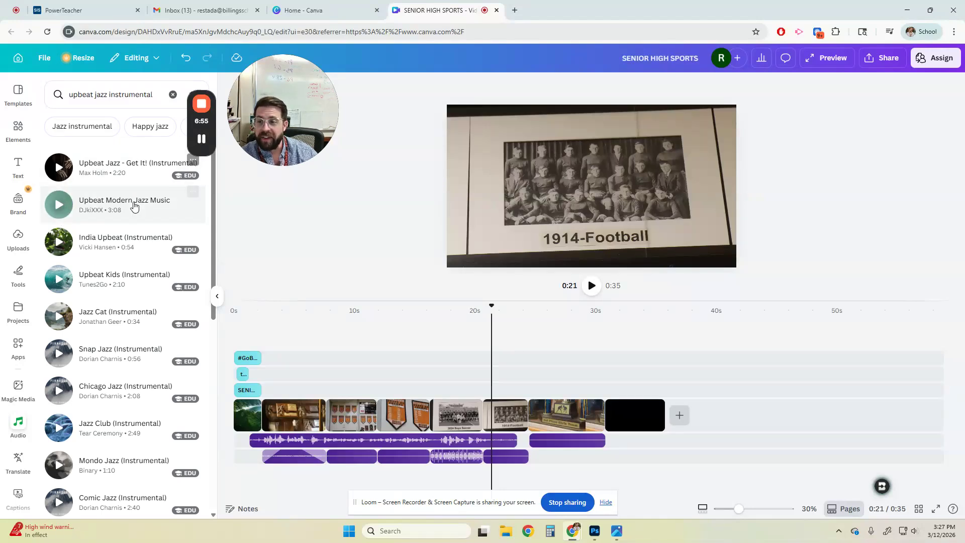
pyautogui.moveTo(82, 201); pyautogui.dragTo(235, 469)
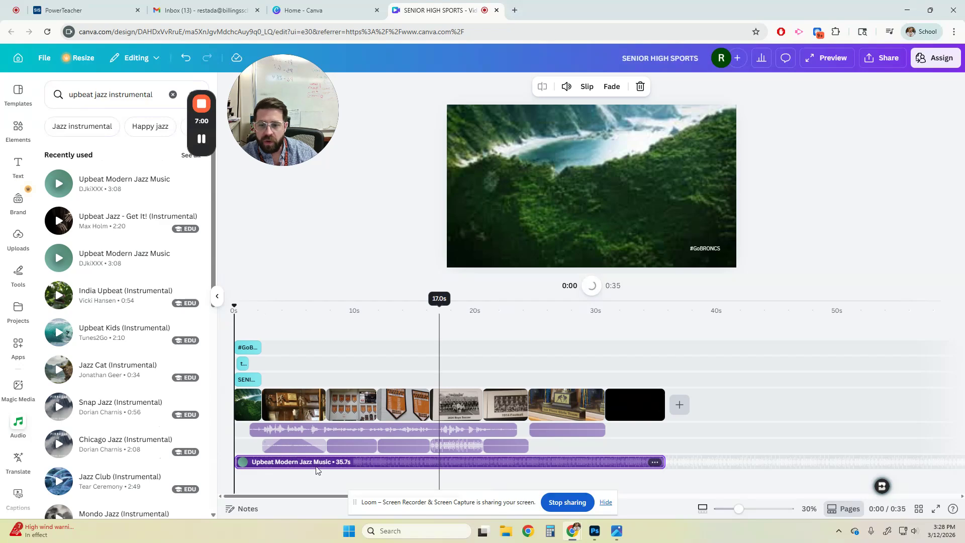
# - Open the fade settings of the Upbeat Modern Jazz Music track
pyautogui.click(318, 313)
pyautogui.click(612, 87)
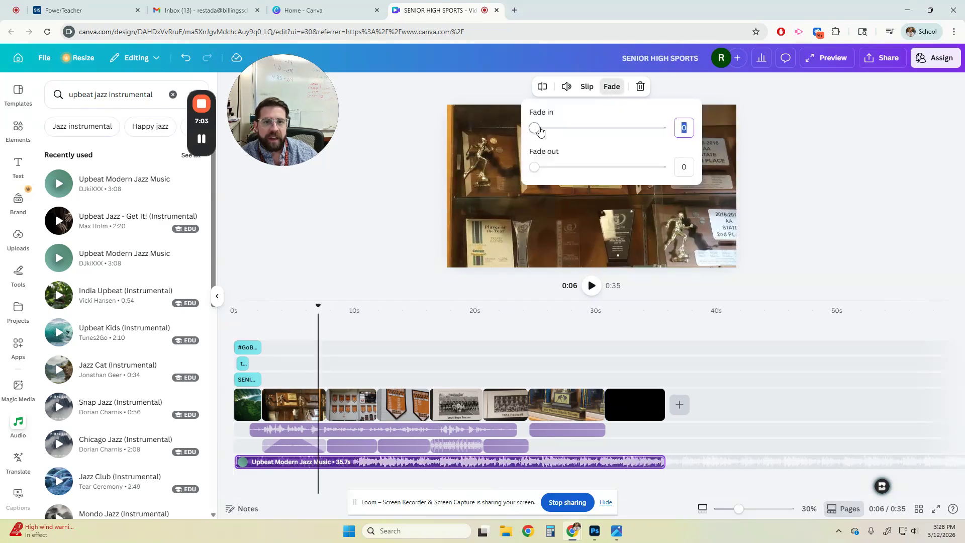
pyautogui.click(656, 461)
pyautogui.moveTo(418, 148); pyautogui.dragTo(593, 218)
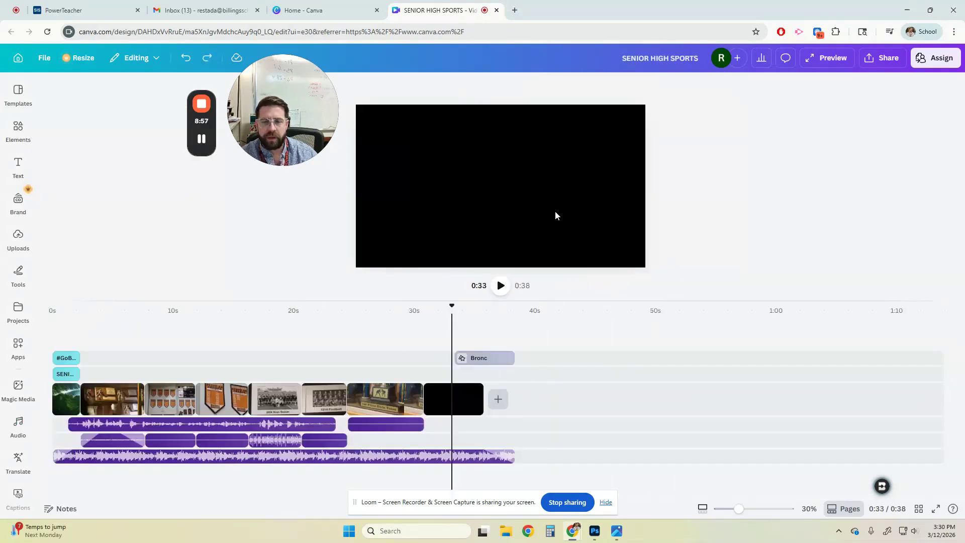
# - Add a text box reading "BRONC SPORTS" over the black closing clip
pyautogui.click(570, 211)
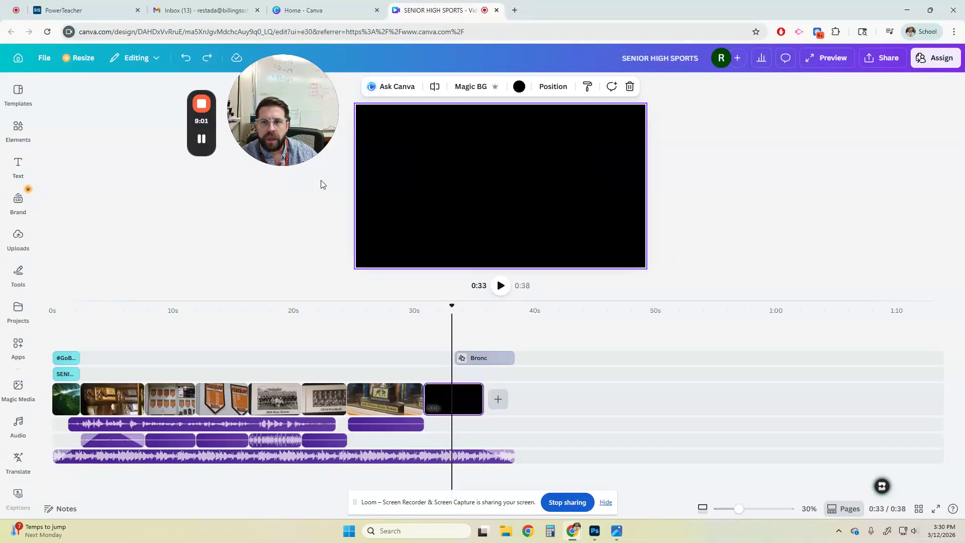
pyautogui.click(17, 166)
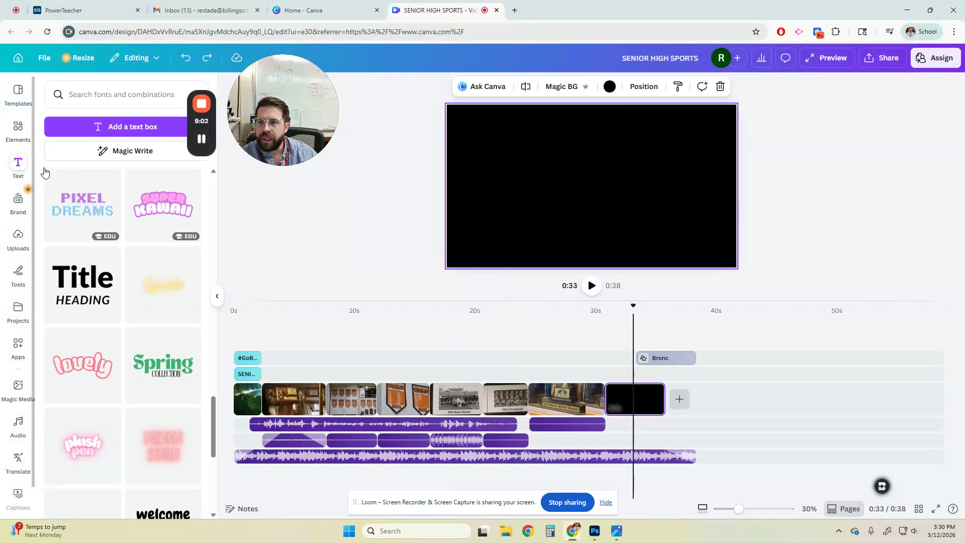
pyautogui.click(123, 126)
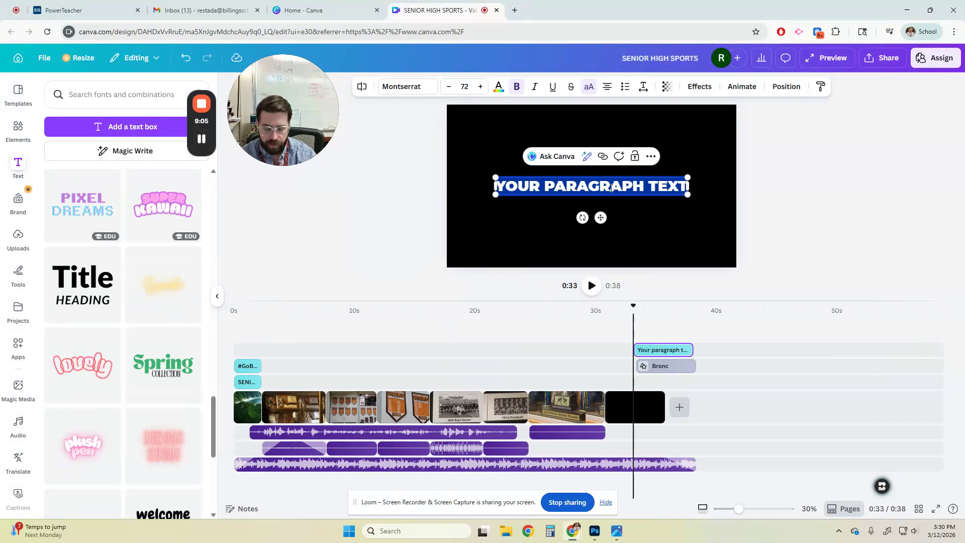
pyautogui.write('B')
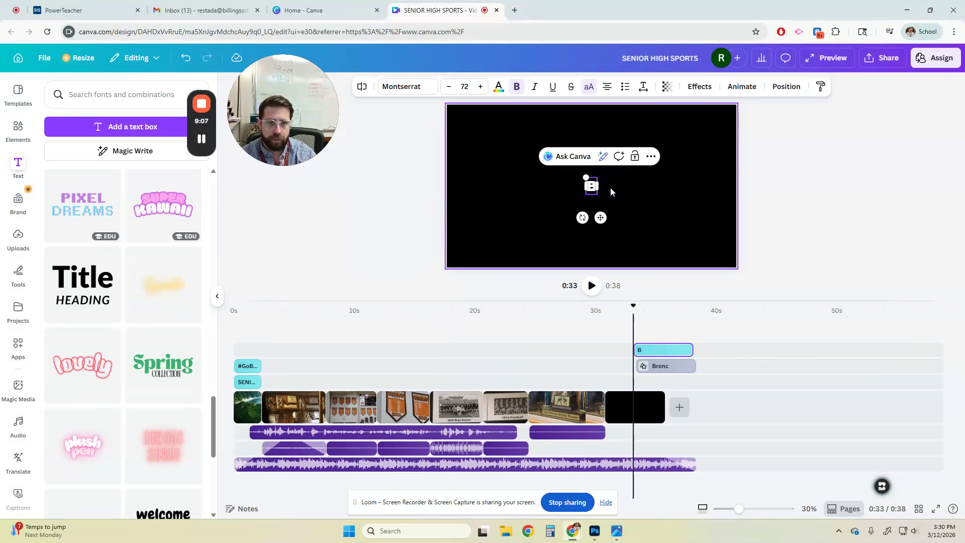
pyautogui.write('RONC SPORTS')
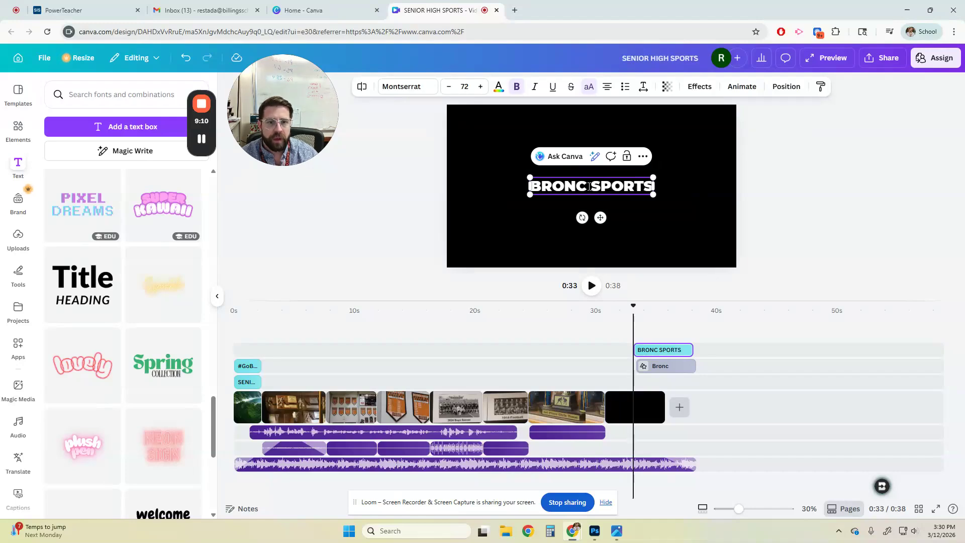
# - Color the word BRONC orange from the BPS Color Palette and apply the Ascend animation to the BRONC SPORTS text
pyautogui.moveTo(589, 186); pyautogui.dragTo(530, 187)
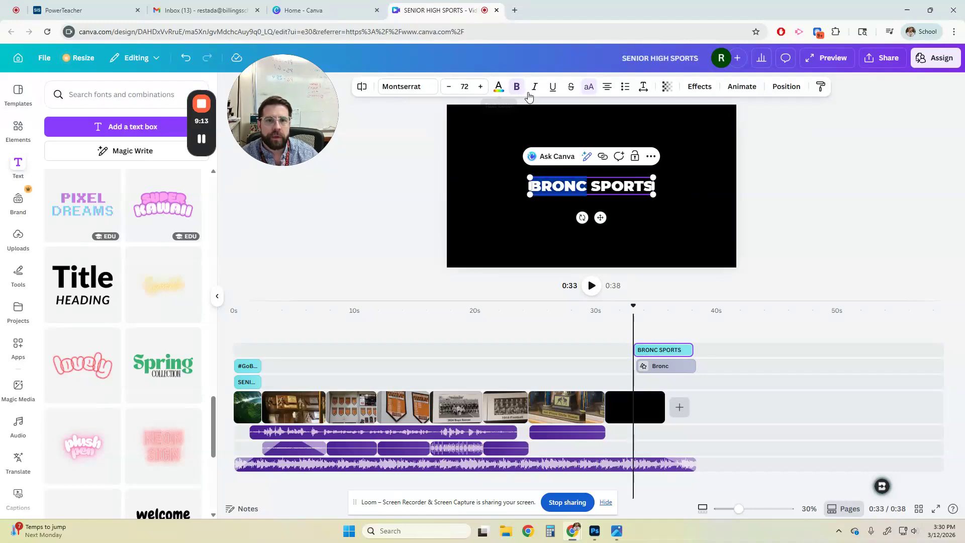
pyautogui.click(501, 94)
pyautogui.click(192, 226)
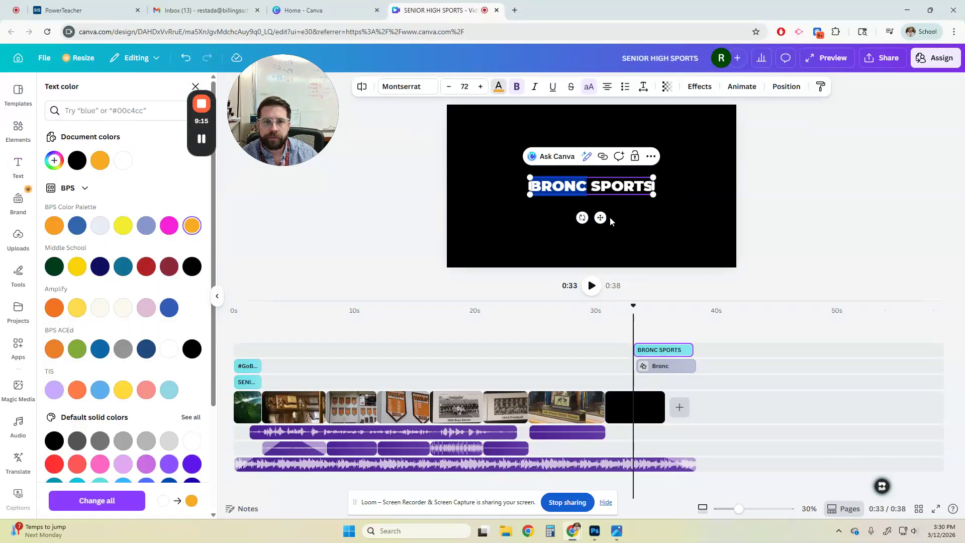
pyautogui.click(748, 87)
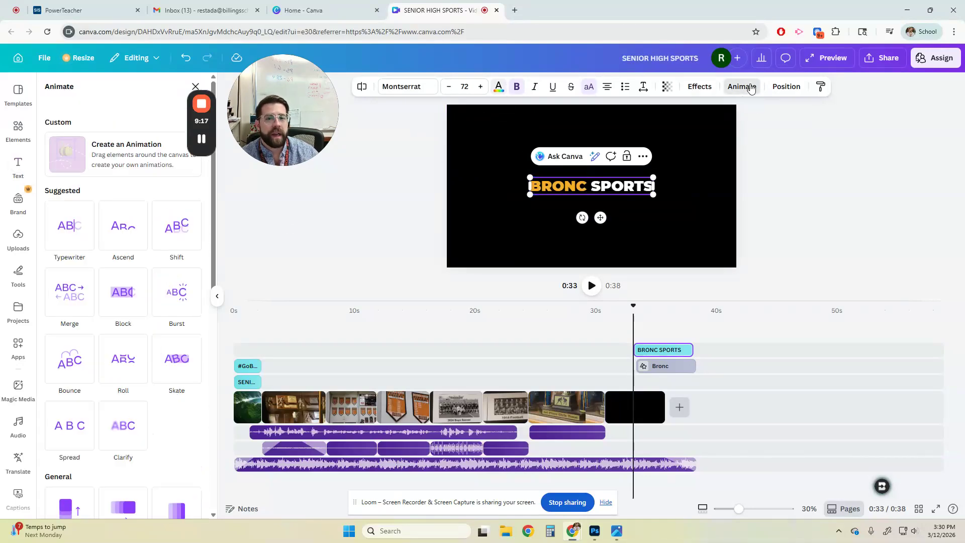
pyautogui.click(112, 215)
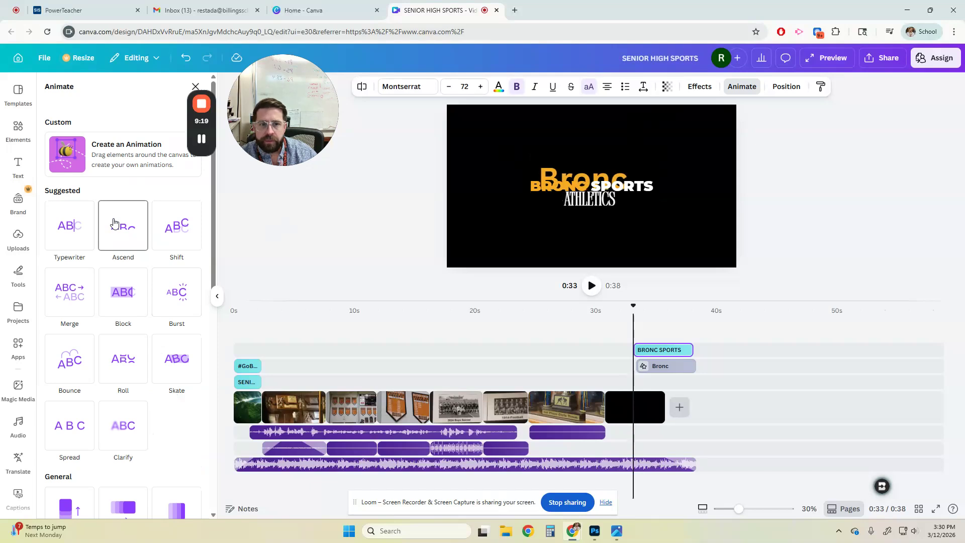
# - Delete the old Bronc graphic and trim the Upbeat Modern Jazz Music track to 35.7 s, ending with the black clip
pyautogui.click(678, 367)
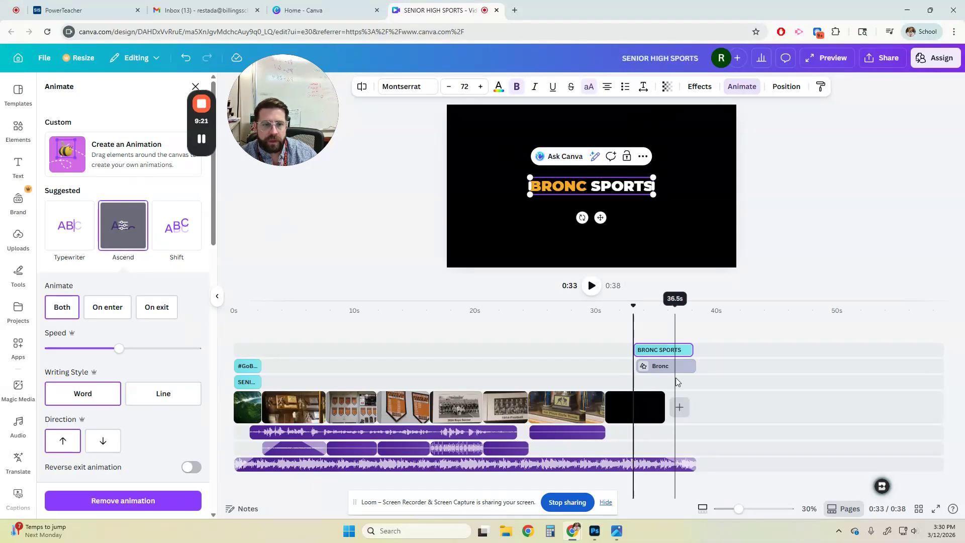
pyautogui.press('Delete')
pyautogui.click(422, 304)
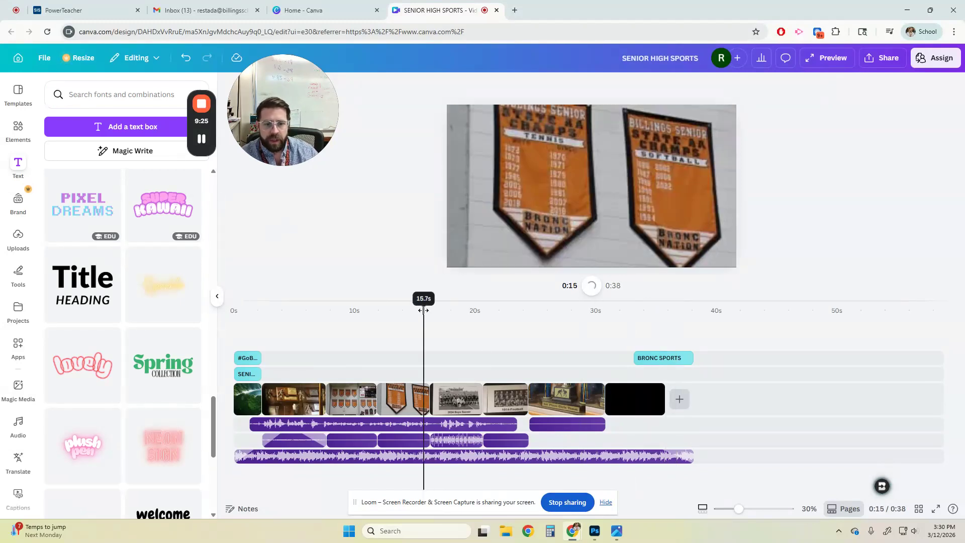
pyautogui.moveTo(693, 456); pyautogui.dragTo(664, 456)
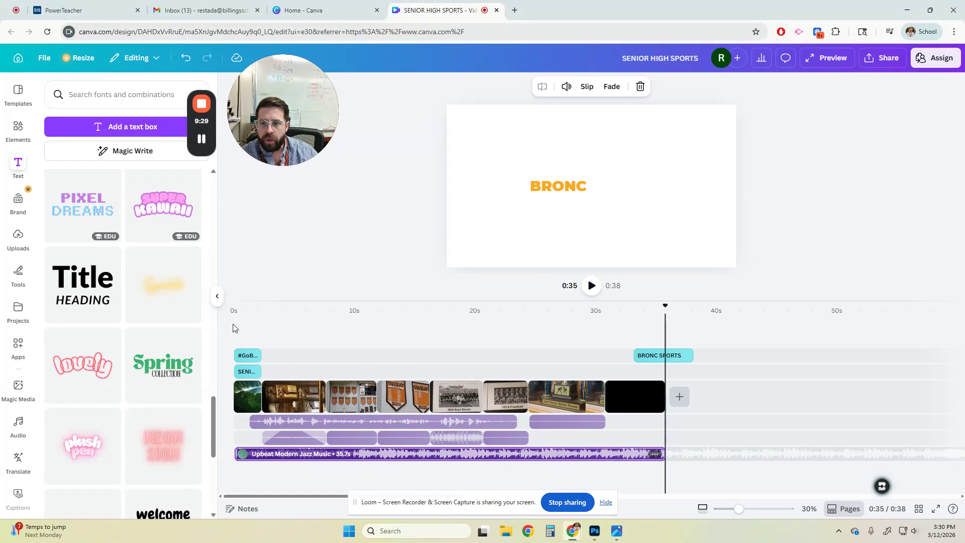
pyautogui.click(234, 324)
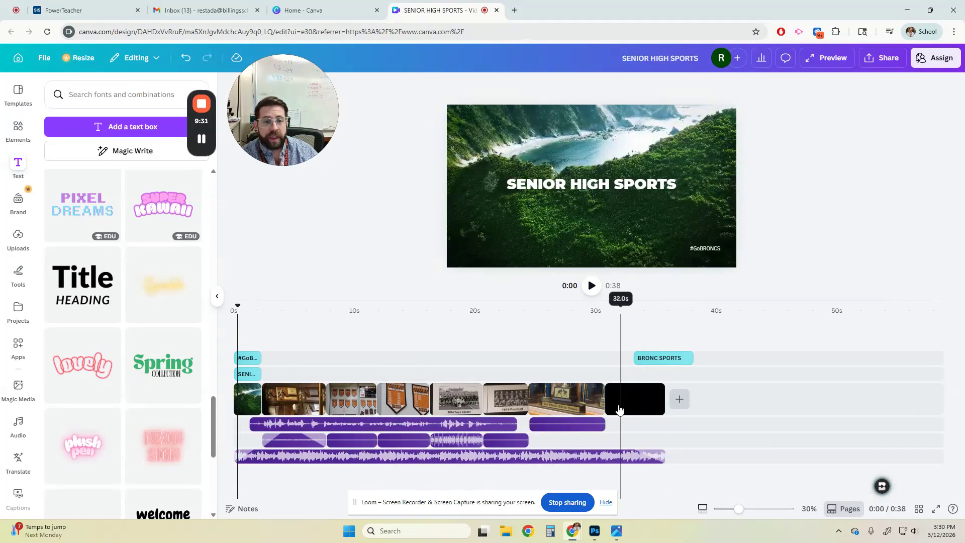
# - Add a Dissolve transition between the 1st Place Girls Team clip and the black closing clip
pyautogui.click(582, 302)
pyautogui.rightClick(583, 399)
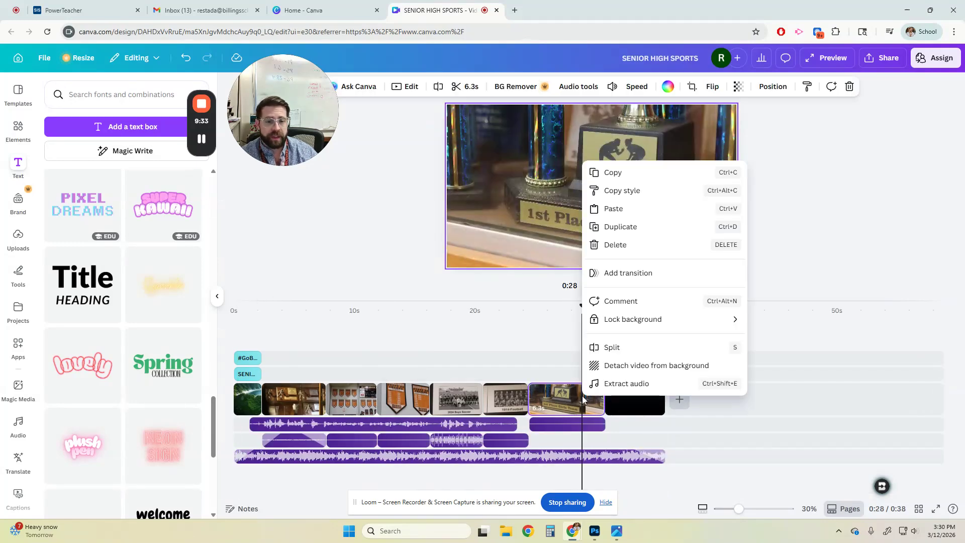
pyautogui.click(629, 273)
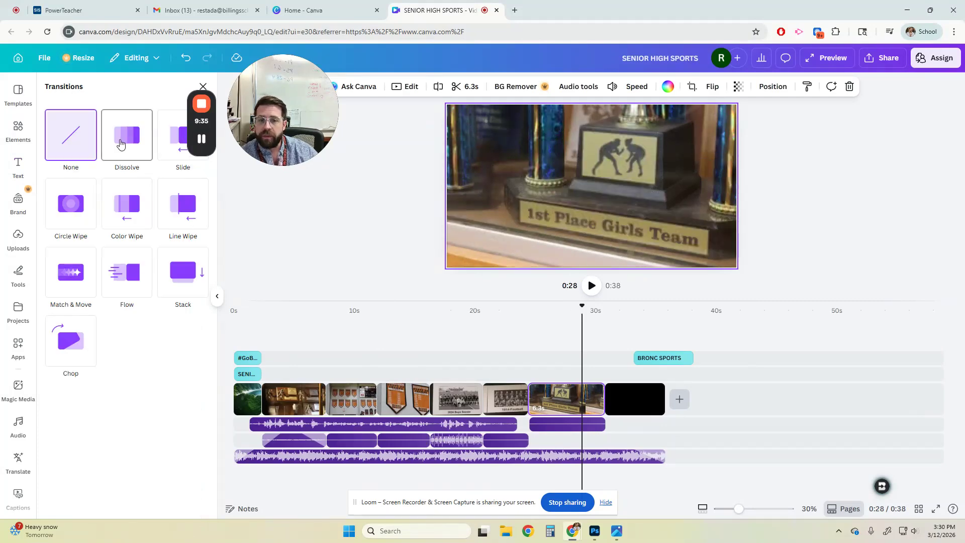
pyautogui.click(120, 145)
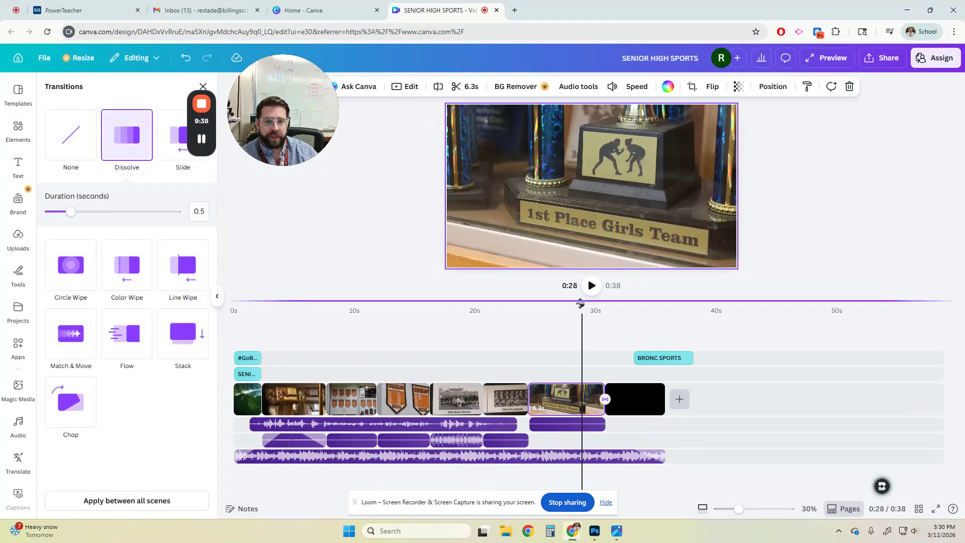
# - Move the BRONC SPORTS text earlier on the timeline to line up with the black closing clip
pyautogui.moveTo(583, 303); pyautogui.dragTo(625, 303)
pyautogui.moveTo(680, 358); pyautogui.dragTo(657, 358)
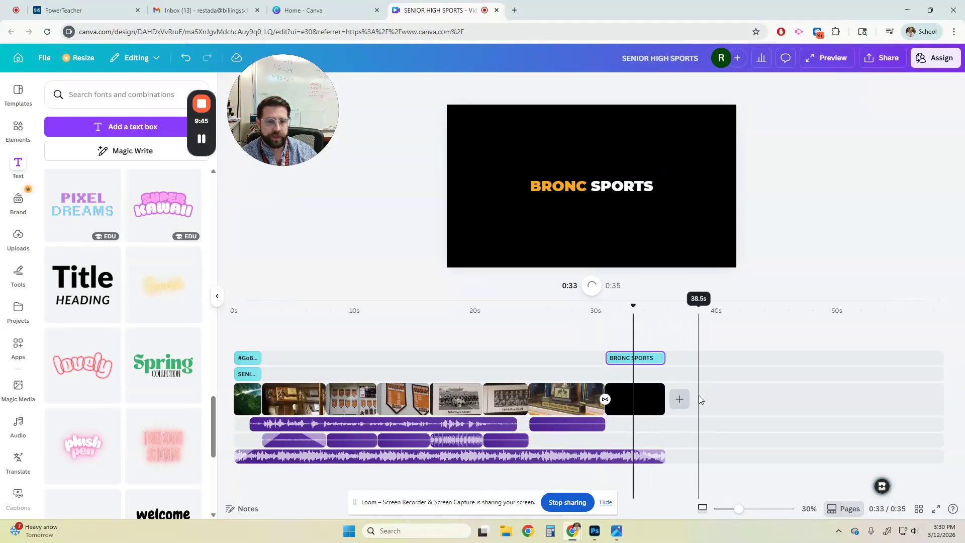
pyautogui.click(637, 400)
pyautogui.rightClick(637, 400)
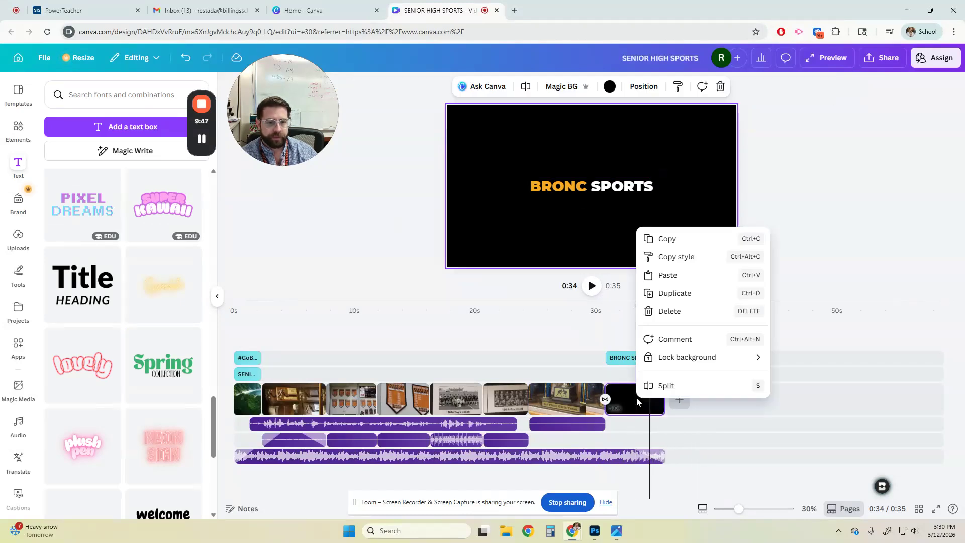
pyautogui.click(589, 338)
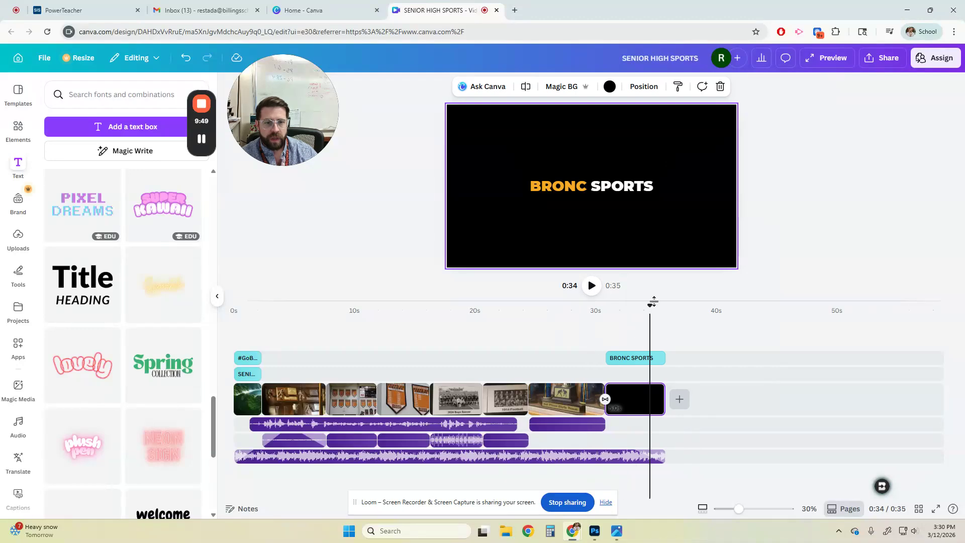
# - Play the video through the intro and first clips to check the clip timing and the music against the voice-over
pyautogui.moveTo(654, 302); pyautogui.dragTo(211, 311)
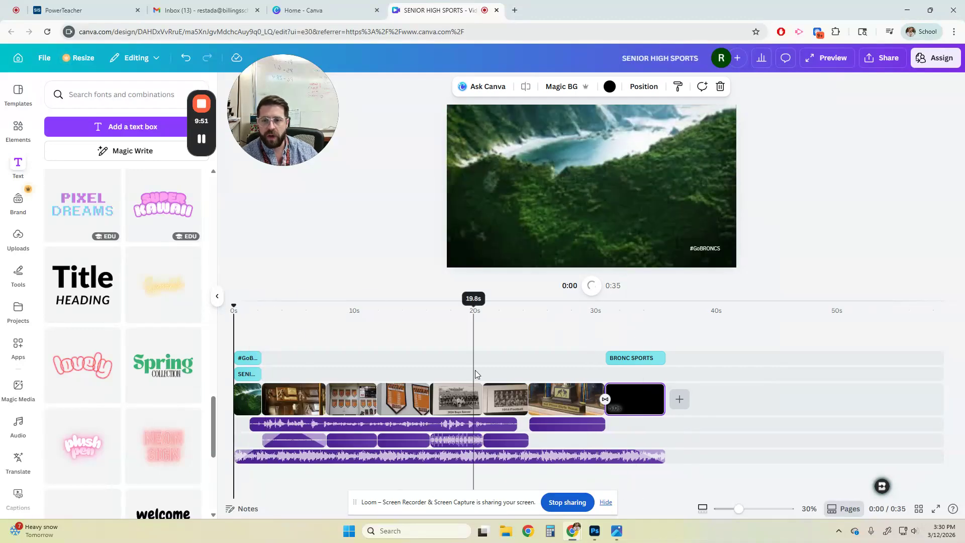
pyautogui.click(586, 285)
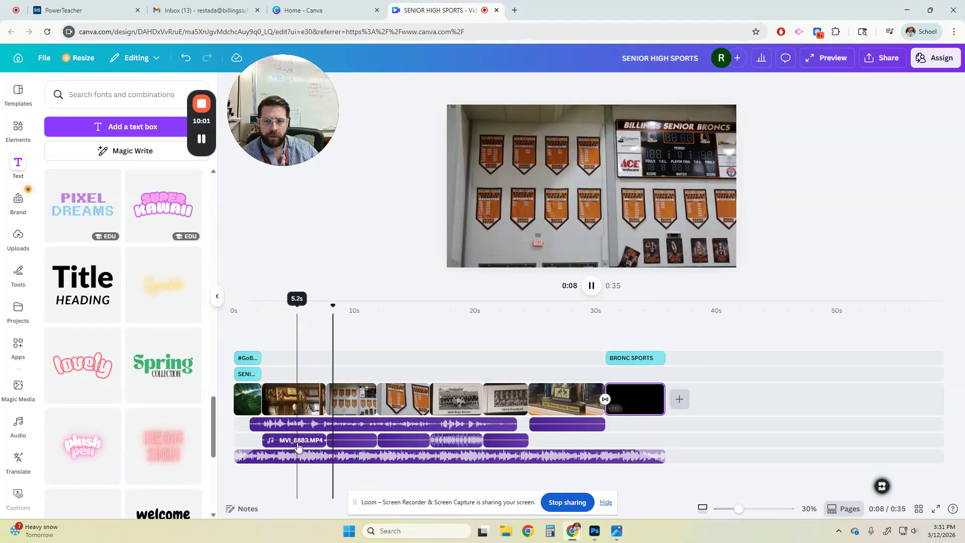
pyautogui.click(308, 456)
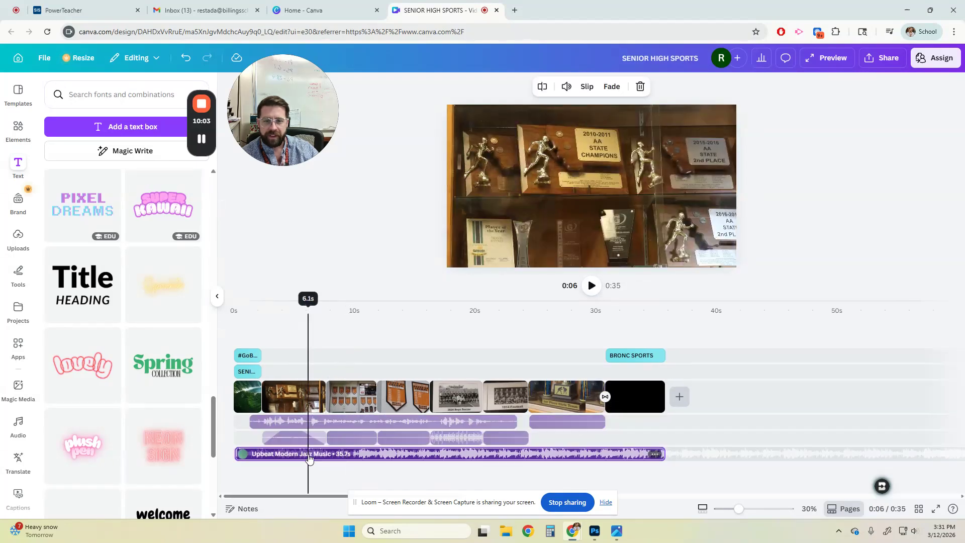
pyautogui.rightClick(309, 457)
pyautogui.click(485, 346)
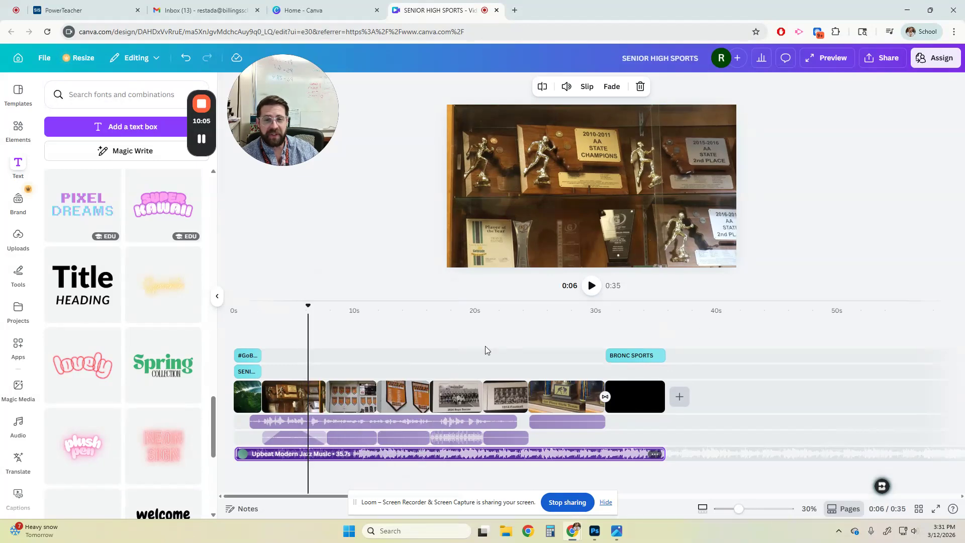
pyautogui.moveTo(307, 305); pyautogui.dragTo(317, 305)
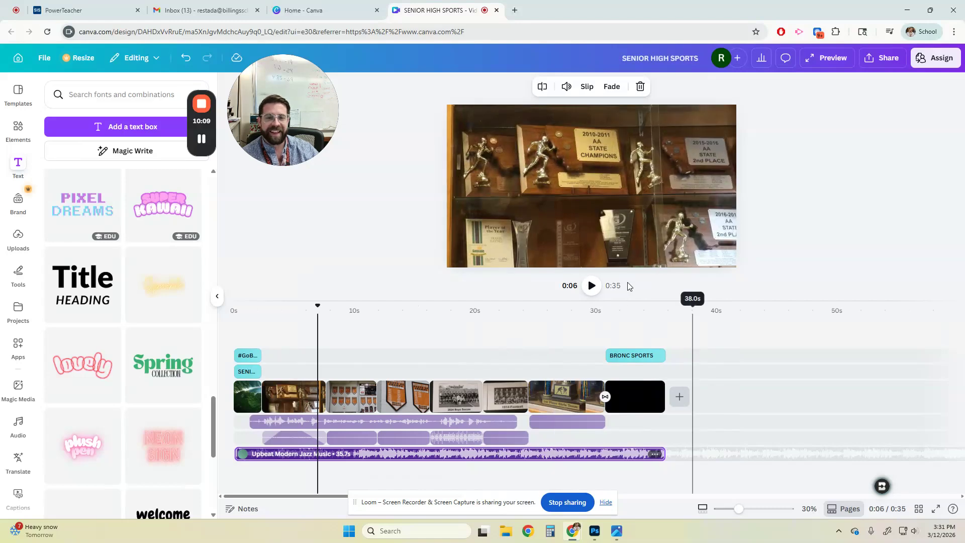
pyautogui.click(592, 285)
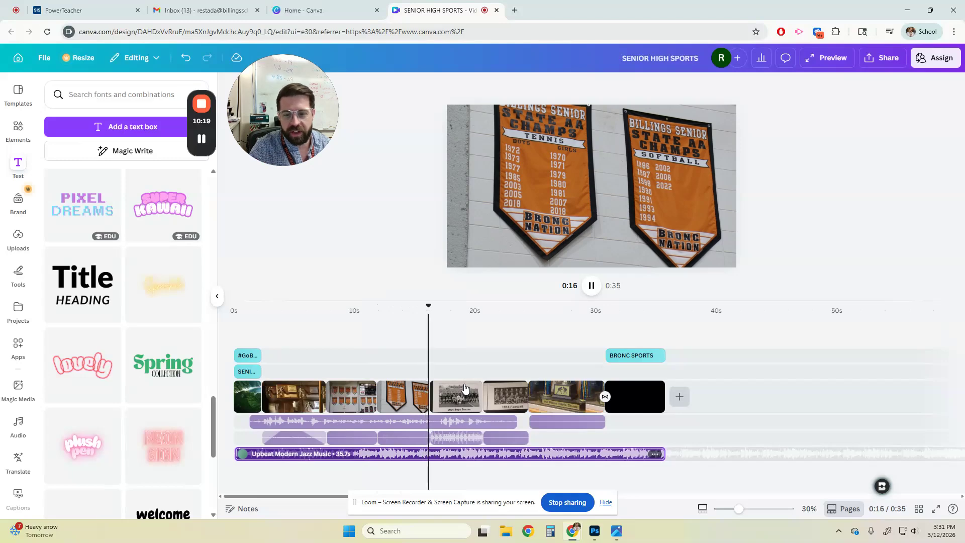
pyautogui.press('space')
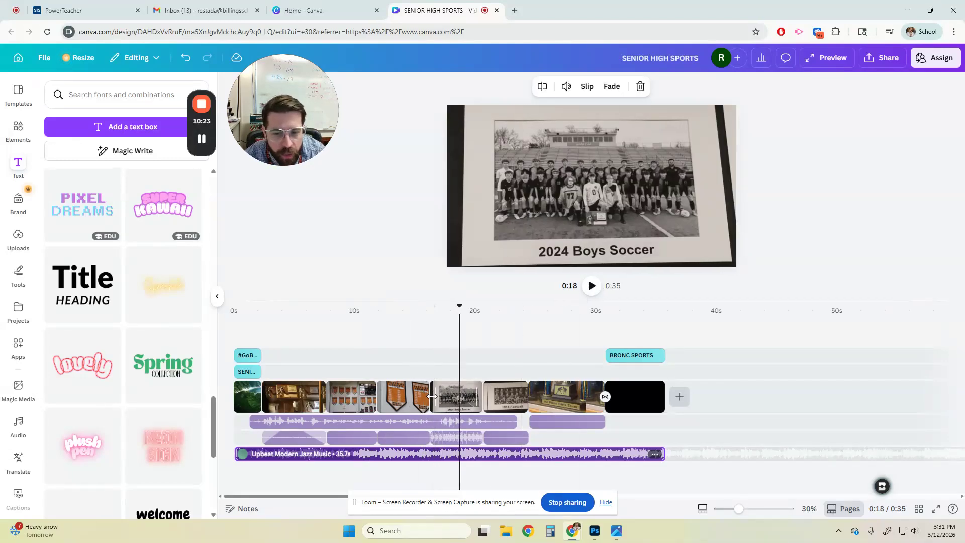
# - Trim the end of the trophy case clip to 4.2 s and the end of the gym banners clip to 4.0 s
pyautogui.click(314, 427)
pyautogui.moveTo(325, 402); pyautogui.dragTo(312, 408)
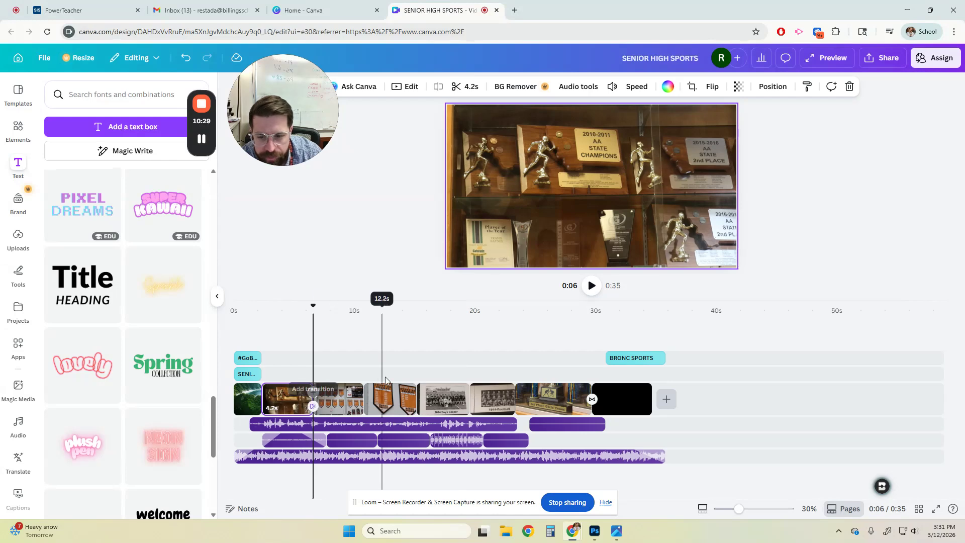
pyautogui.click(330, 400)
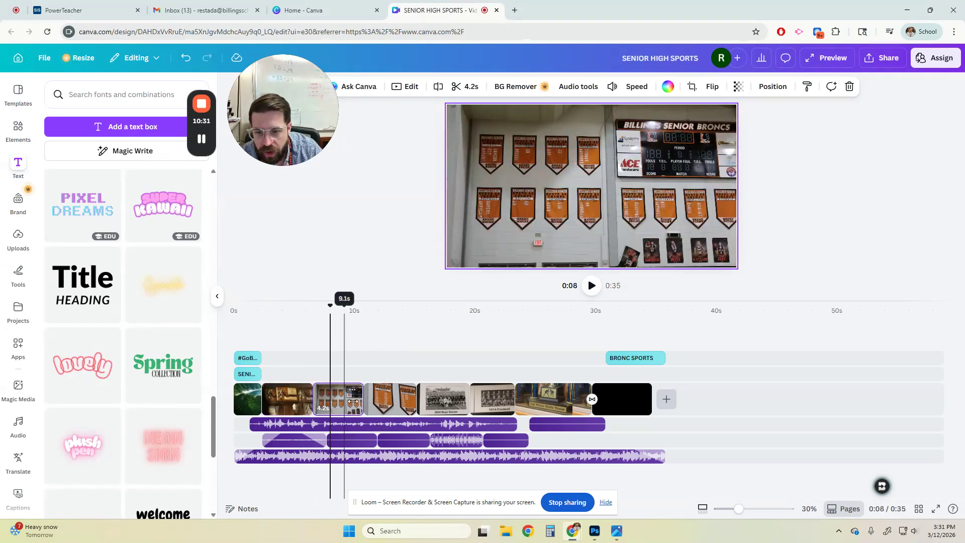
pyautogui.moveTo(361, 403); pyautogui.dragTo(359, 402)
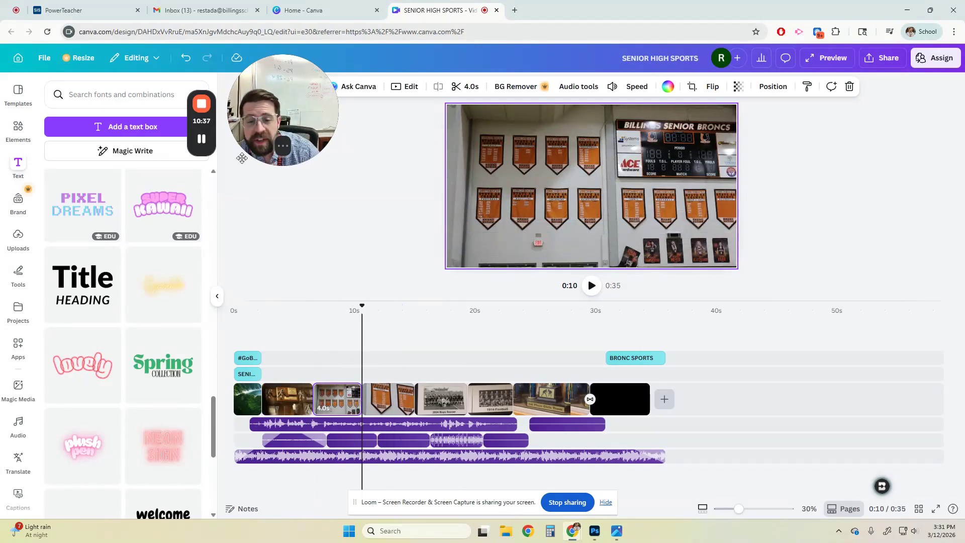
pyautogui.moveTo(211, 109)
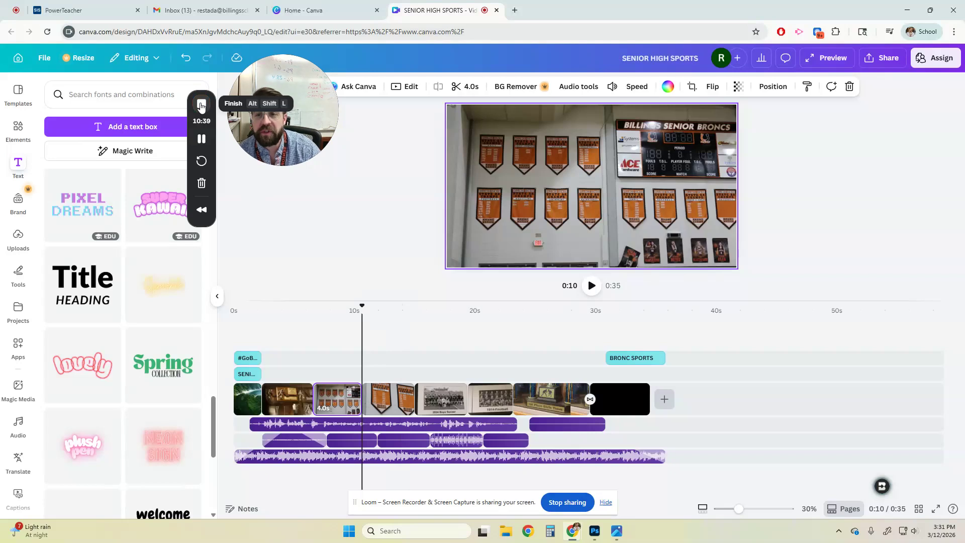